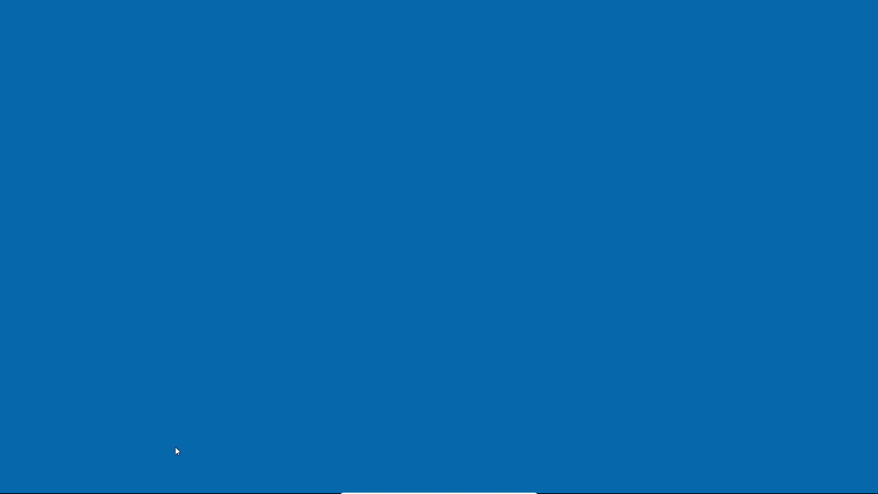
Step: Launch Edge, open the Dynamics 365 Sales Hub via 'carl', and show My Active Accounts
{"action": "mouse_move", "coordinate": [177, 492]}
{"action": "left_click", "coordinate": [149, 486]}
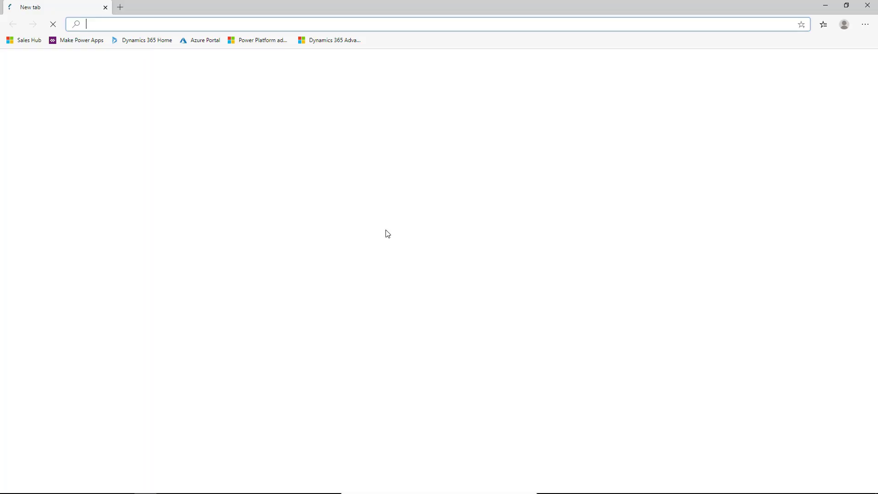
{"action": "type", "text": "carl"}
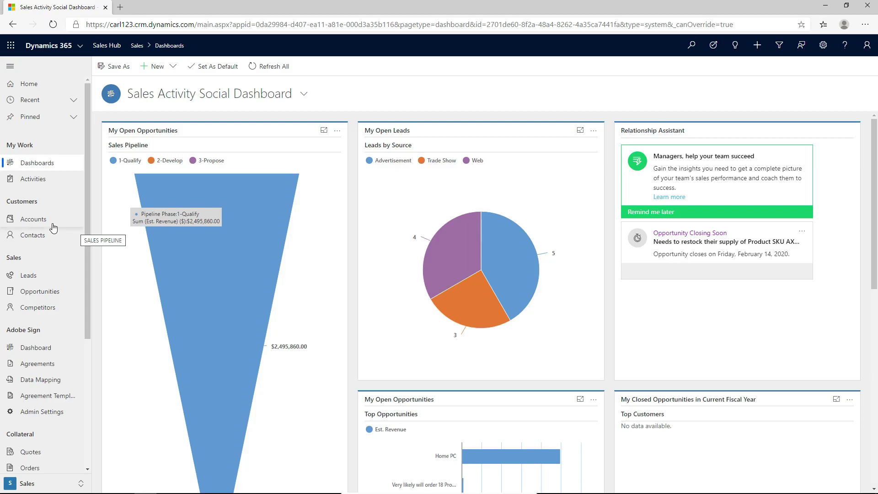
{"action": "left_click", "coordinate": [52, 225]}
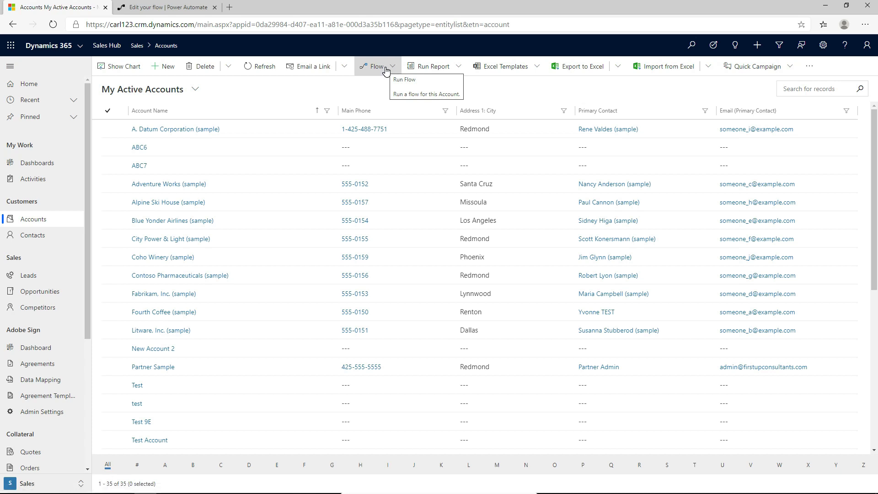
Step: Choose Create a flow from the Accounts Flow menu to get the Common Data Service button template
{"action": "left_click", "coordinate": [386, 72]}
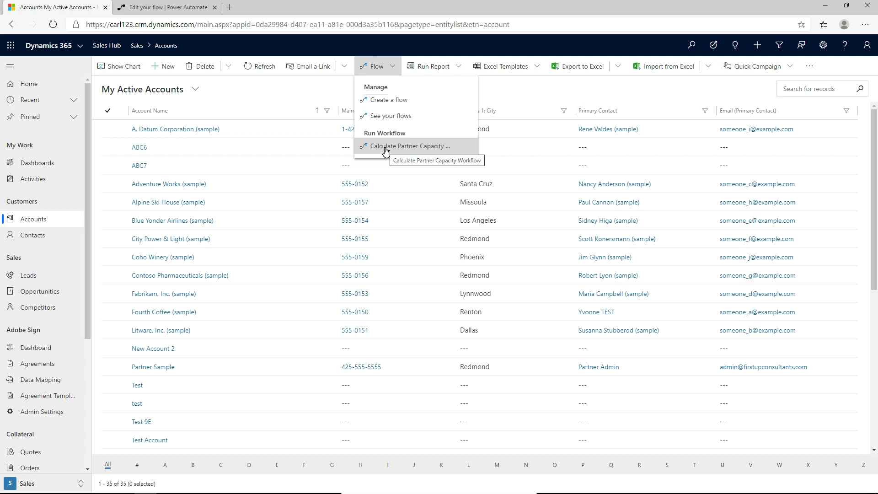
{"action": "left_click", "coordinate": [395, 105]}
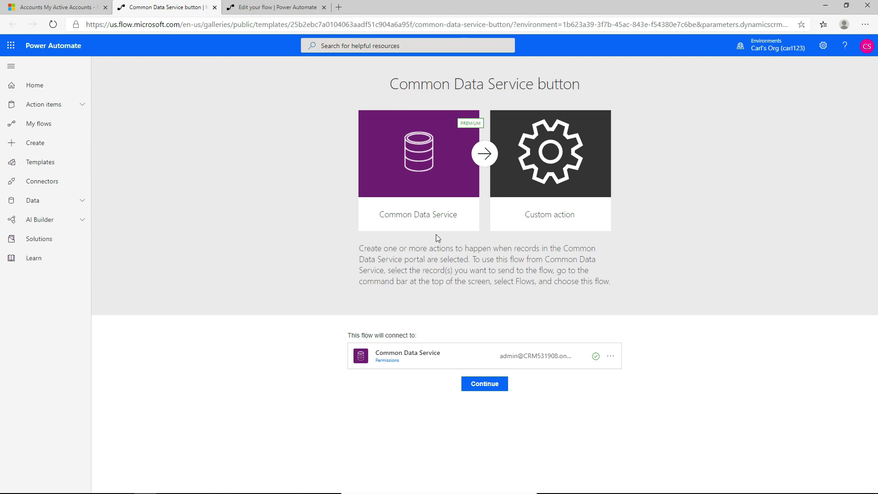
Step: Accept the template to get a 'When a record is selected' trigger on Accounts in Default environment
{"action": "left_click", "coordinate": [485, 390]}
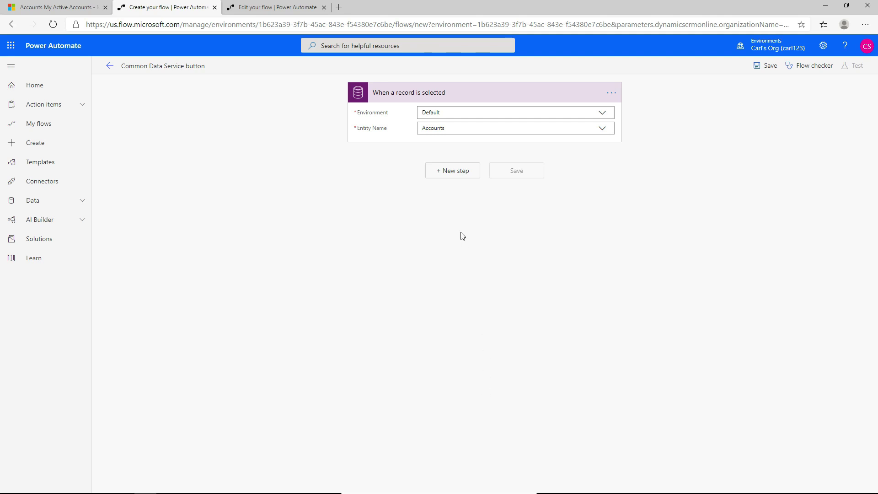
Step: Add a Common Data Service 'Create a new record' action after the trigger
{"action": "left_click", "coordinate": [458, 171]}
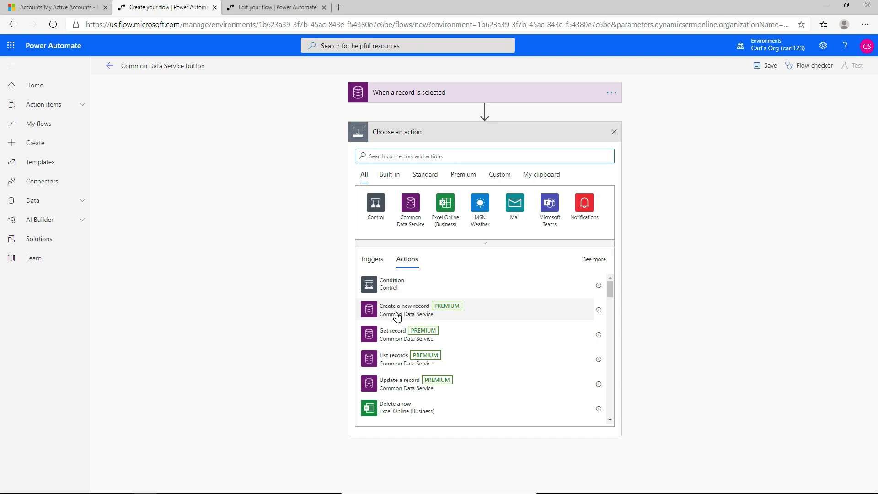
{"action": "left_click", "coordinate": [411, 204]}
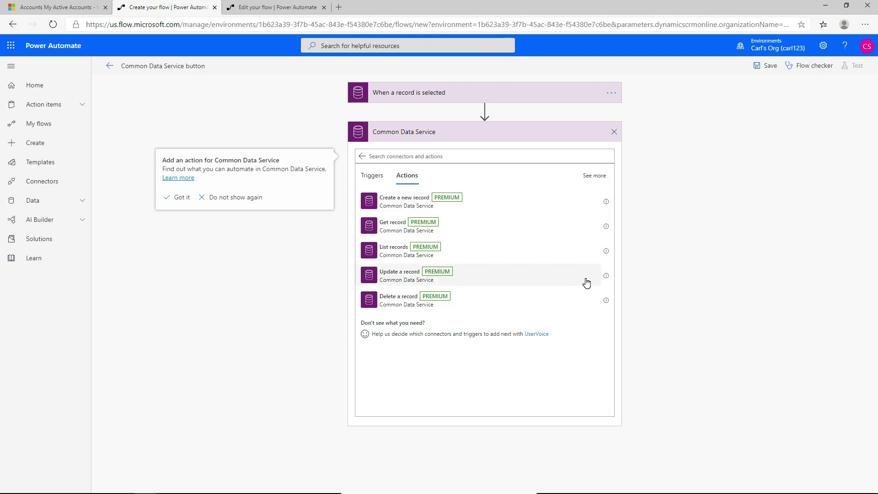
{"action": "left_click", "coordinate": [421, 208]}
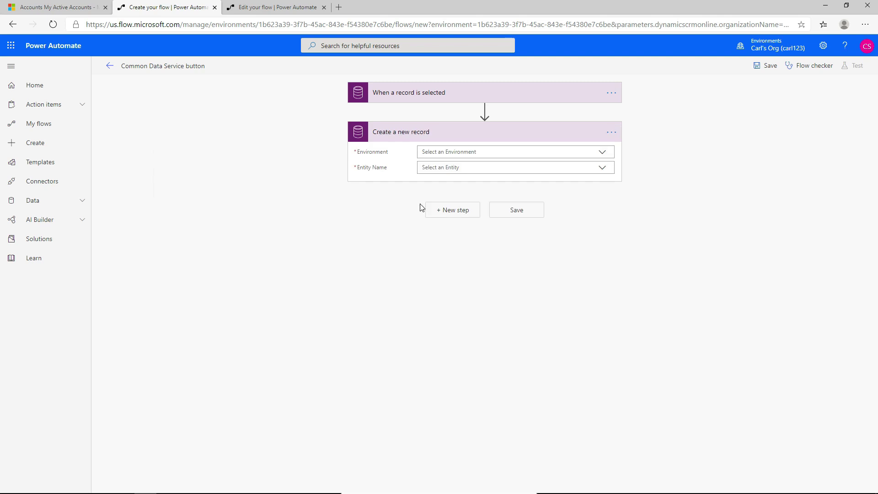
{"action": "left_click", "coordinate": [444, 152]}
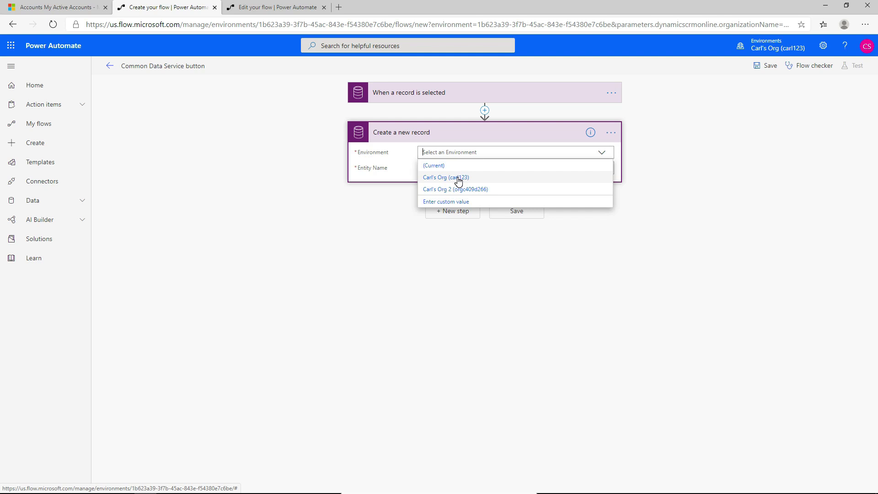
Step: Target the organisation's environment and the Contacts entity in the Create a new record step
{"action": "left_click", "coordinate": [459, 179]}
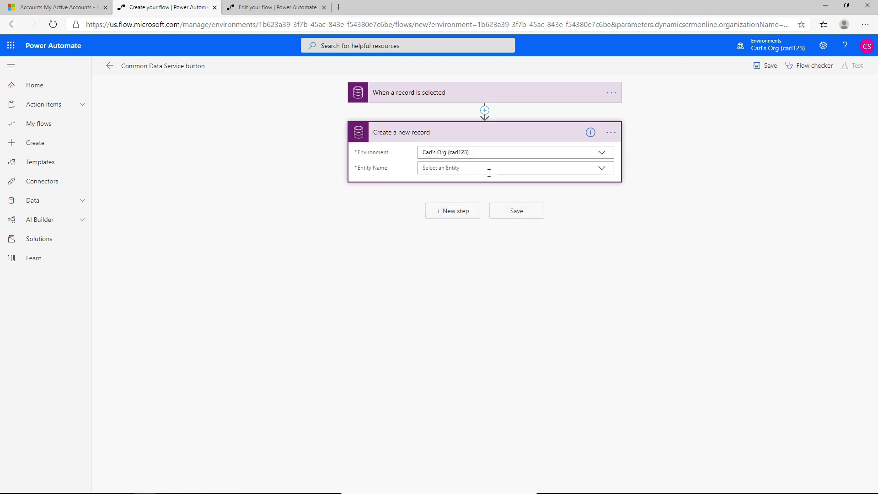
{"action": "left_click", "coordinate": [489, 169]}
{"action": "type", "text": "Cont"}
{"action": "left_click", "coordinate": [456, 202]}
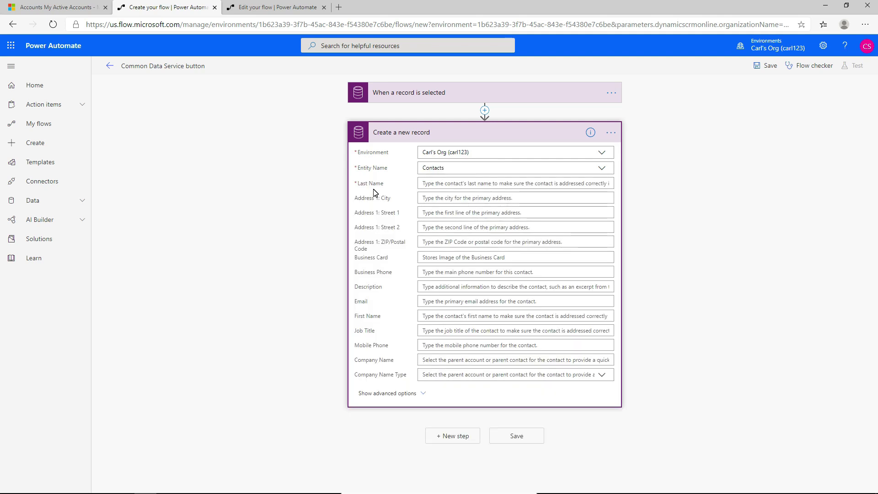
{"action": "left_click", "coordinate": [460, 180]}
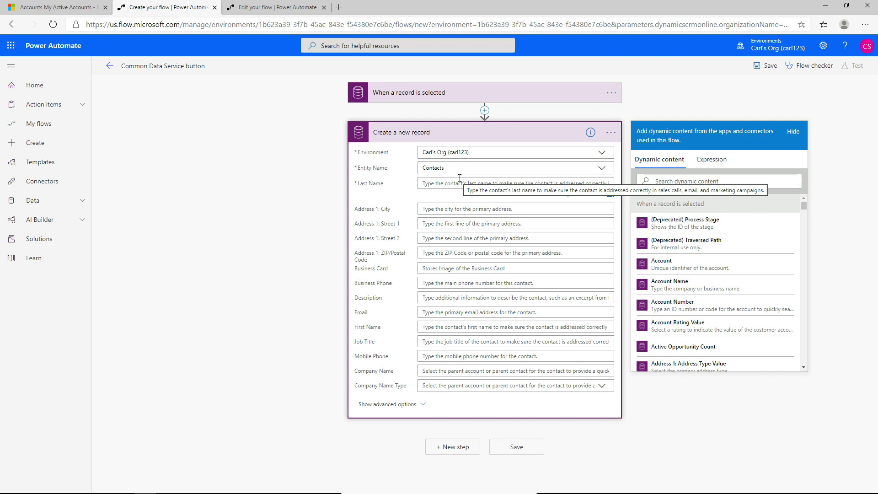
Step: Set the contact's Last Name to 'TEST for' followed by the dynamic Account Name
{"action": "type", "text": "TEST"}
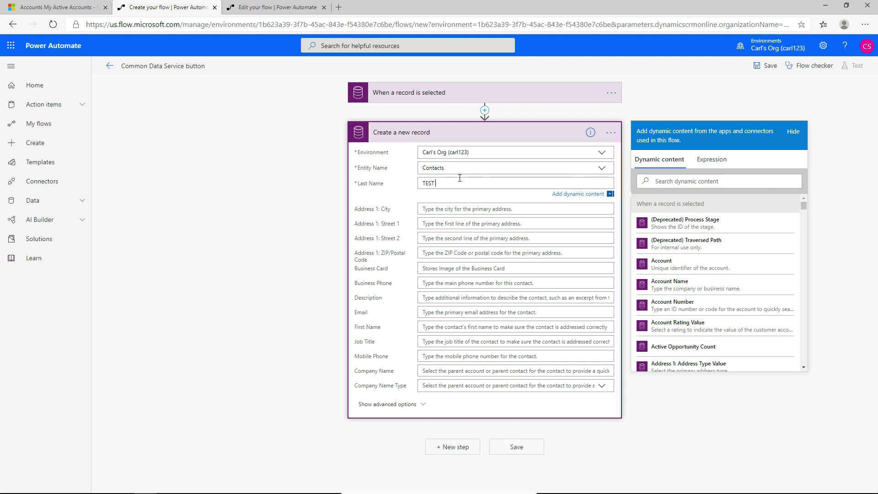
{"action": "type", "text": " for"}
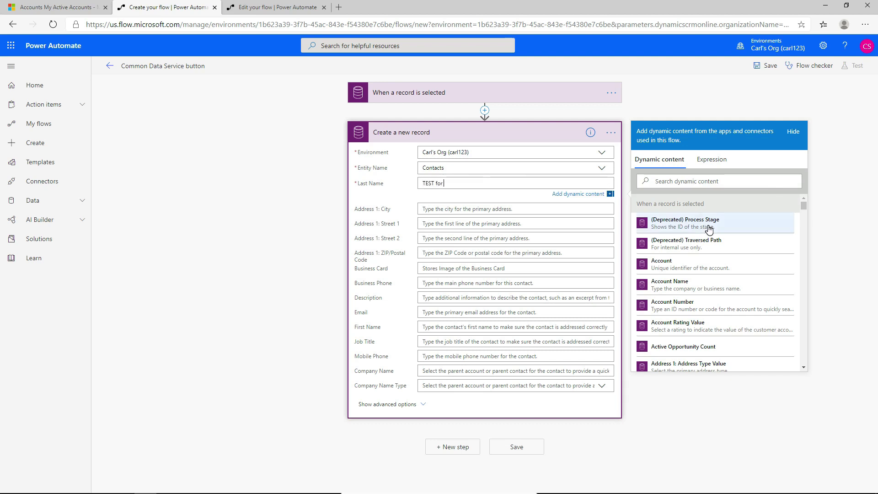
{"action": "left_click", "coordinate": [688, 283]}
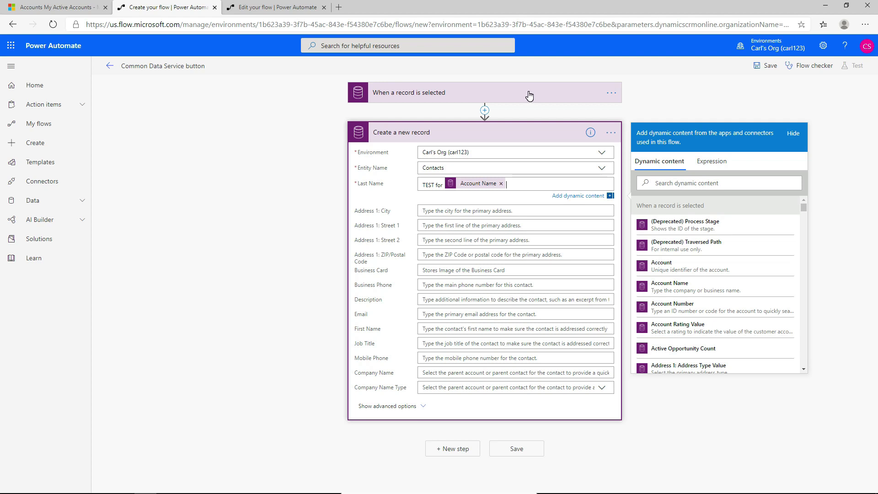
Step: Save the flow, leave the editor for its details page, and return to the accounts tab
{"action": "left_click", "coordinate": [517, 450]}
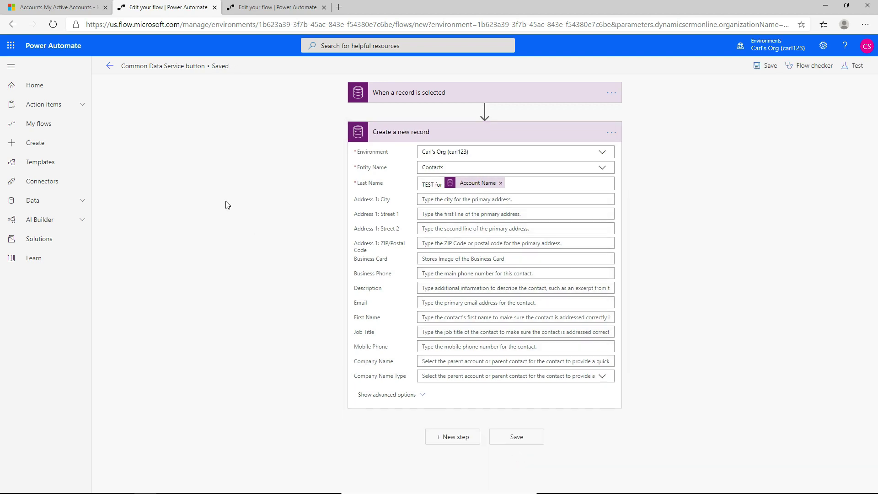
{"action": "left_click", "coordinate": [109, 67]}
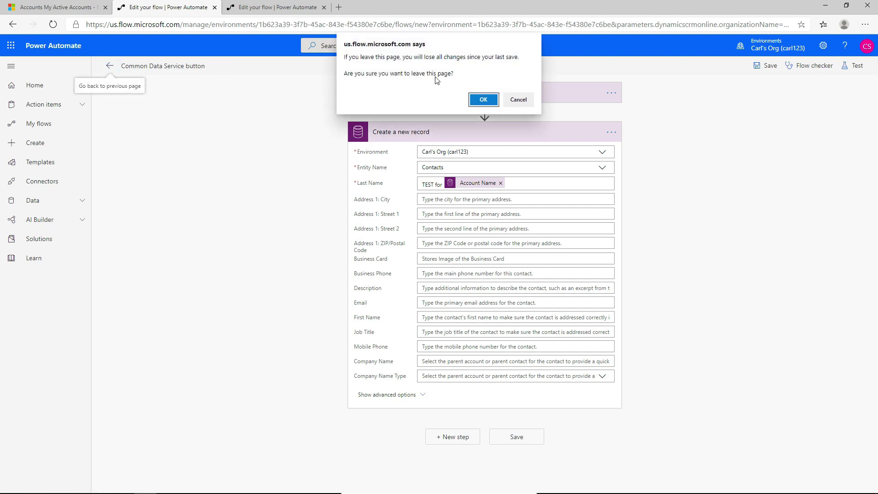
{"action": "left_click", "coordinate": [484, 102]}
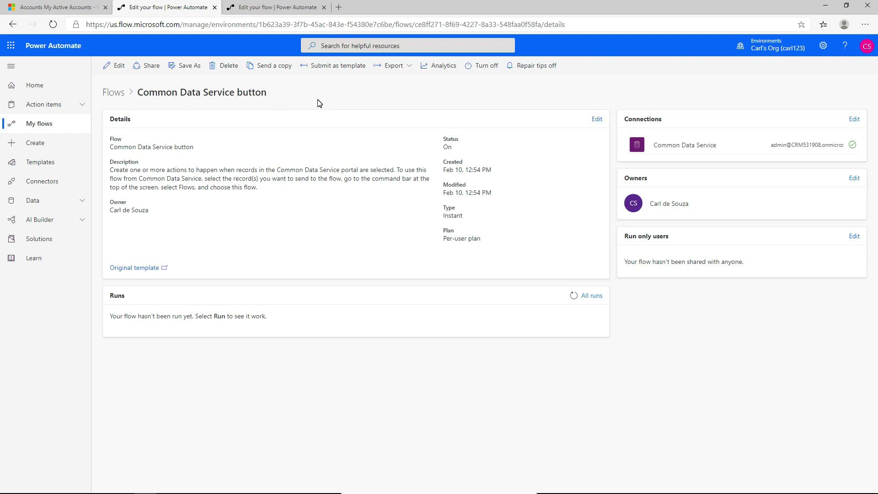
{"action": "left_click_drag", "start_coordinate": [442, 134], "coordinate": [459, 152]}
{"action": "left_click", "coordinate": [458, 152]}
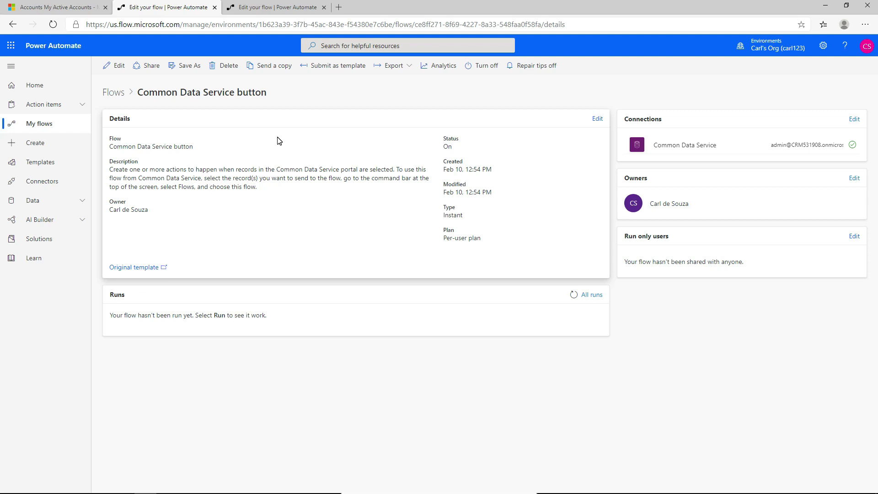
{"action": "left_click", "coordinate": [71, 9]}
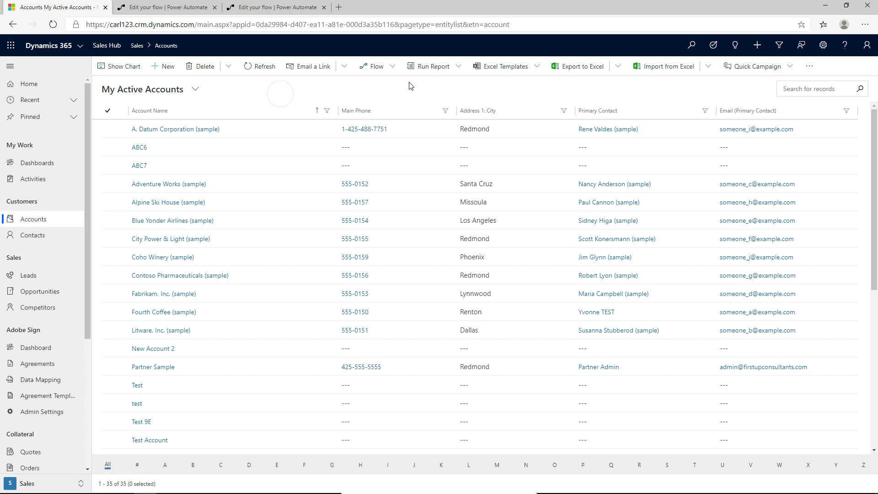
{"action": "left_click", "coordinate": [393, 68]}
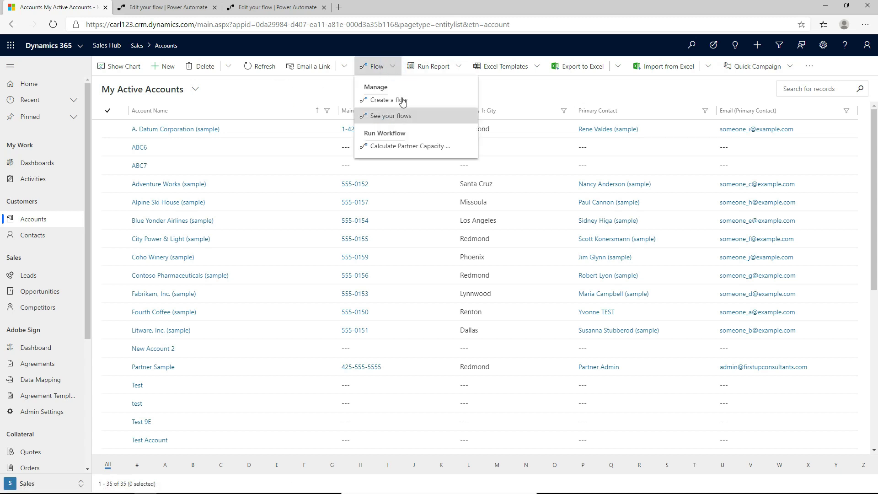
{"action": "left_click", "coordinate": [301, 88]}
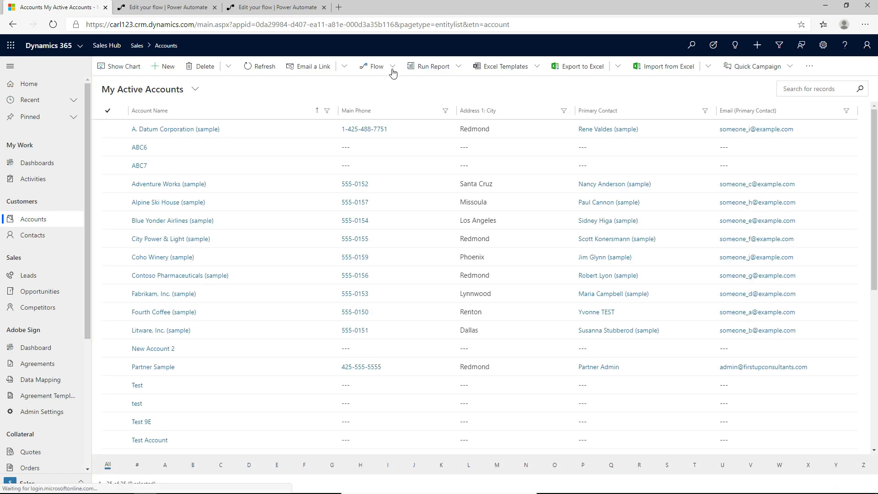
{"action": "left_click", "coordinate": [393, 68]}
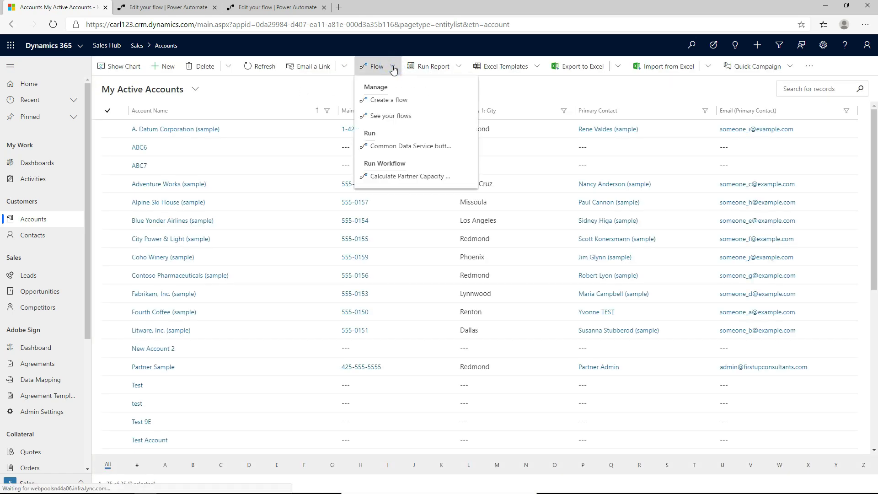
{"action": "left_click", "coordinate": [397, 153]}
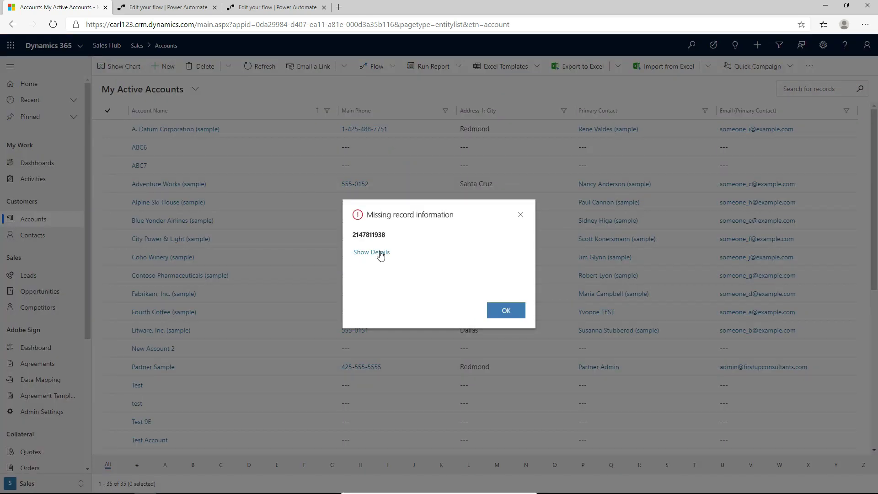
{"action": "left_click", "coordinate": [378, 252]}
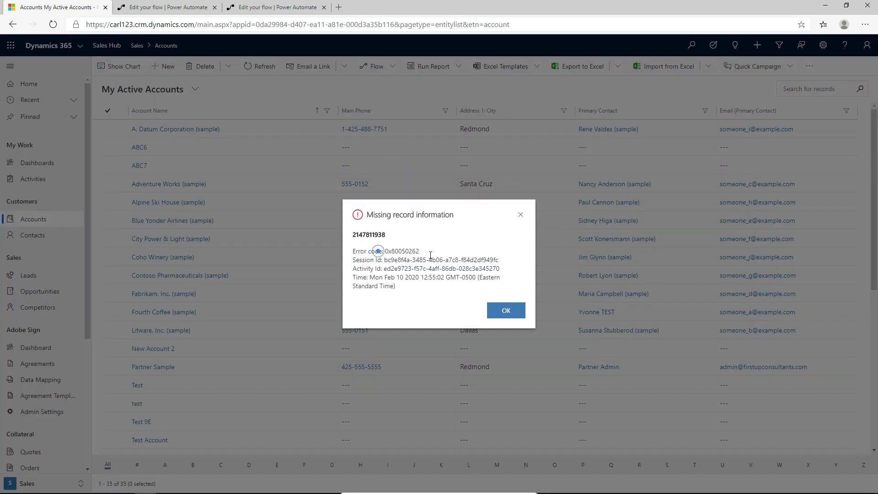
{"action": "left_click", "coordinate": [502, 316]}
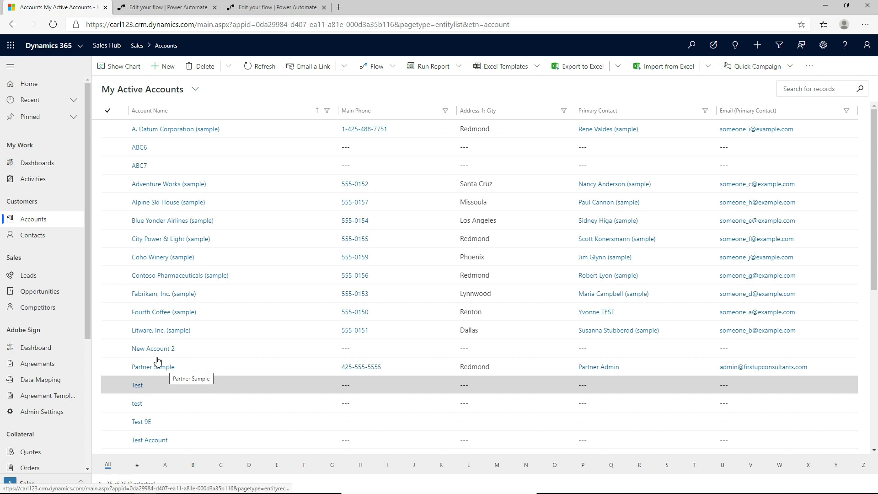
Step: Run the Common Data Service button flow on Fourth Coffee (sample) and open its Flow Runs page
{"action": "left_click", "coordinate": [167, 312]}
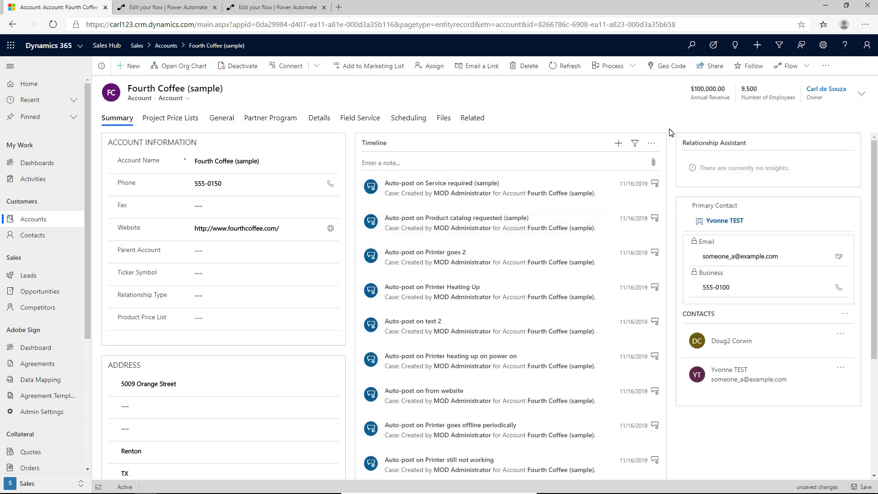
{"action": "left_click", "coordinate": [806, 69]}
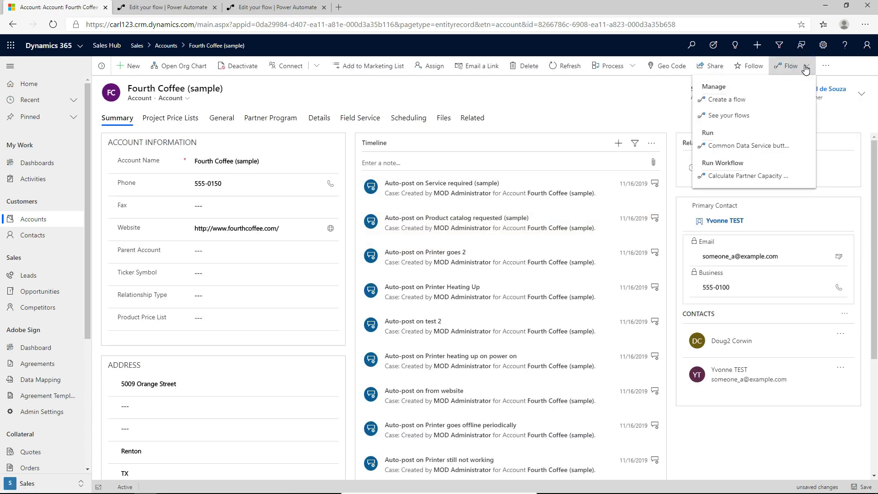
{"action": "left_click", "coordinate": [732, 146]}
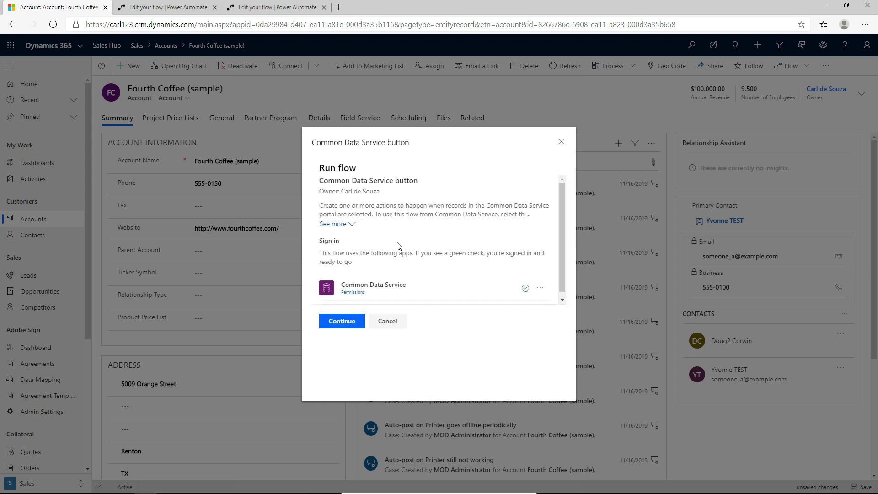
{"action": "left_click", "coordinate": [345, 322]}
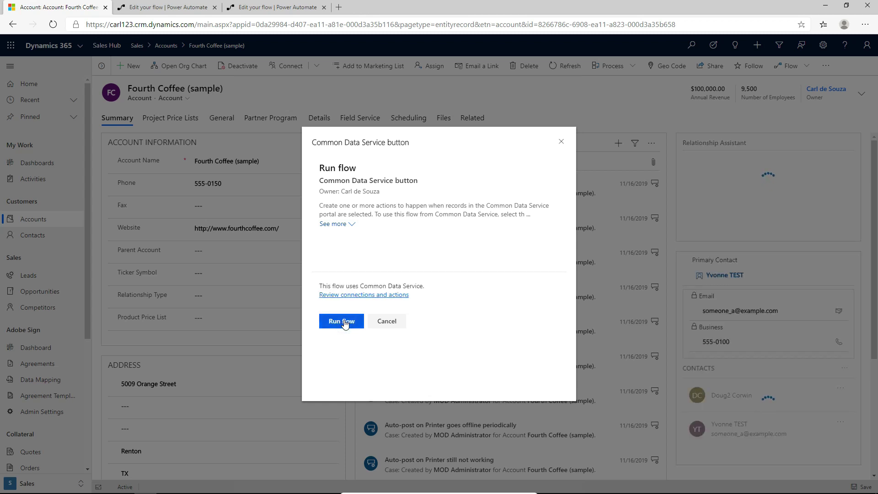
{"action": "left_click", "coordinate": [344, 321]}
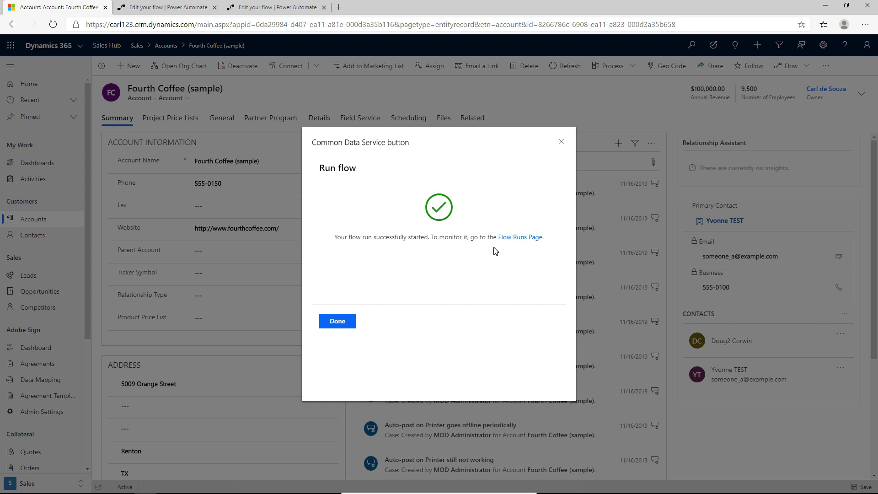
{"action": "left_click", "coordinate": [522, 240]}
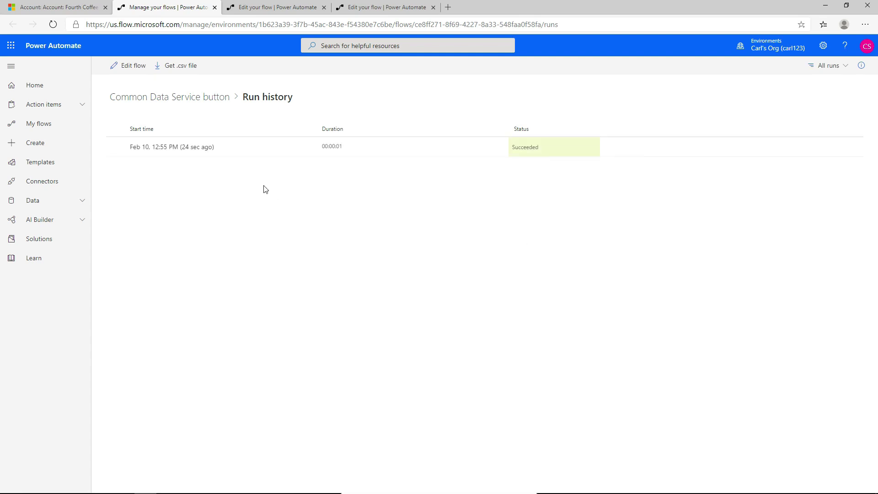
Step: Open the succeeded run and inspect Create a new record's Last Name 'TEST for Fourth Coffee (sample)'
{"action": "left_click", "coordinate": [181, 150]}
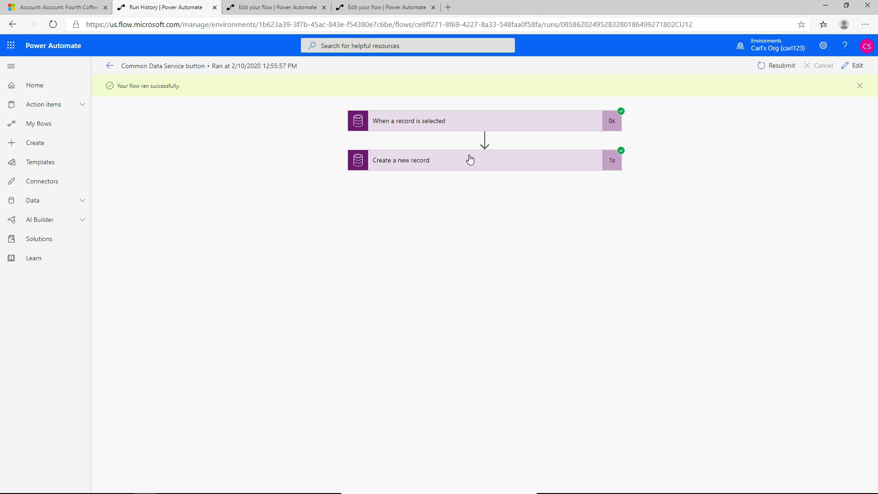
{"action": "left_click", "coordinate": [439, 164]}
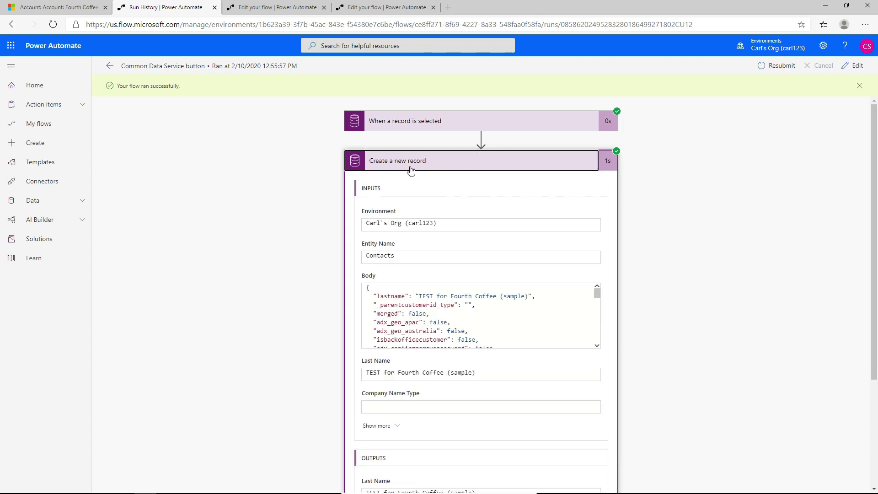
{"action": "left_click", "coordinate": [631, 285]}
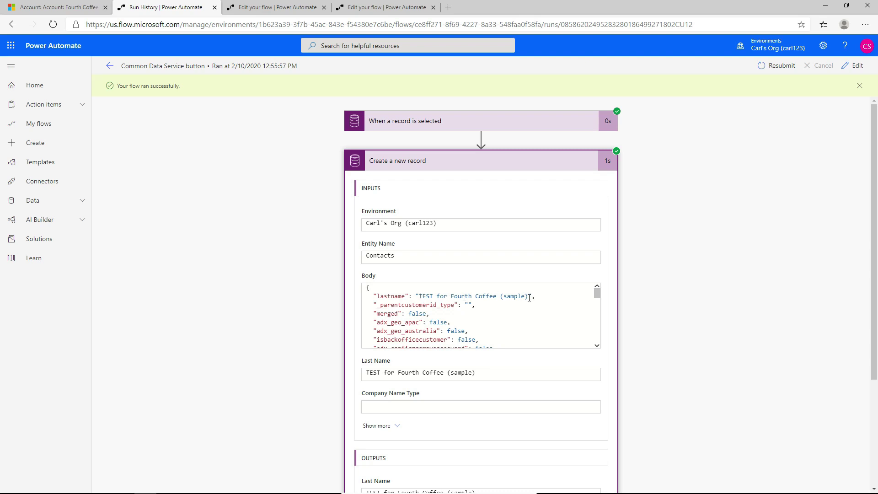
{"action": "left_click", "coordinate": [232, 225]}
Step: Back on the account tab, dismiss the flow-started confirmation and go to Contacts
{"action": "left_click", "coordinate": [41, 9]}
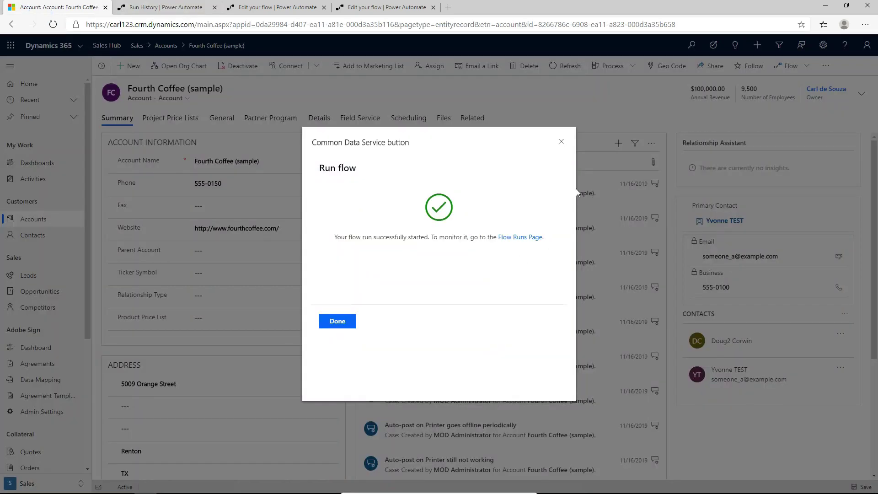
{"action": "left_click", "coordinate": [561, 142]}
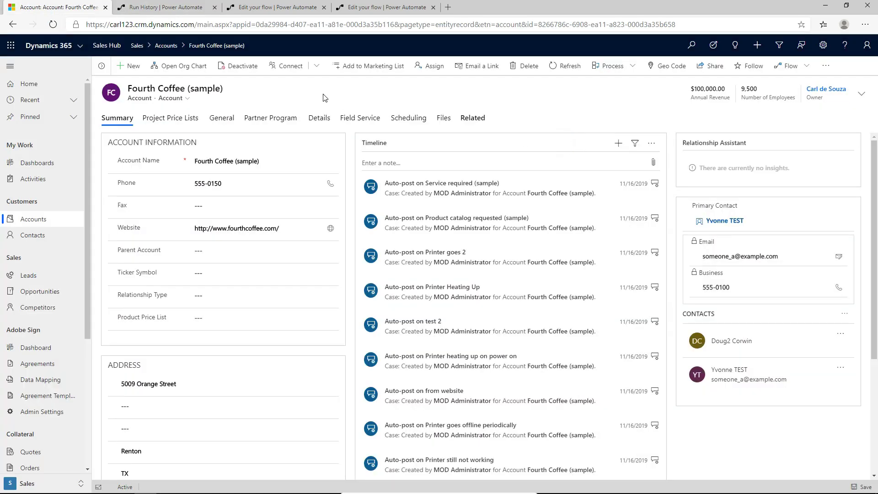
{"action": "left_click", "coordinate": [53, 236]}
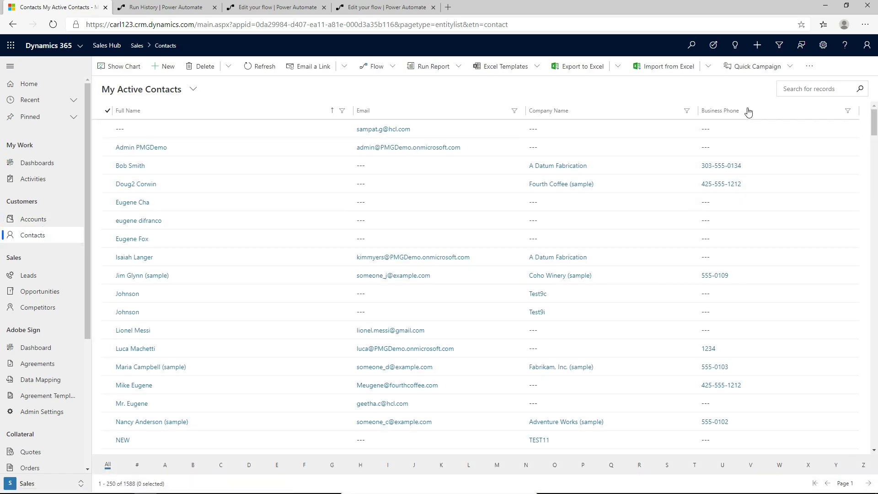
Step: Search contacts for '*Fourth*' to find 'TEST for Fourth Coffee (sample)'
{"action": "left_click", "coordinate": [806, 88]}
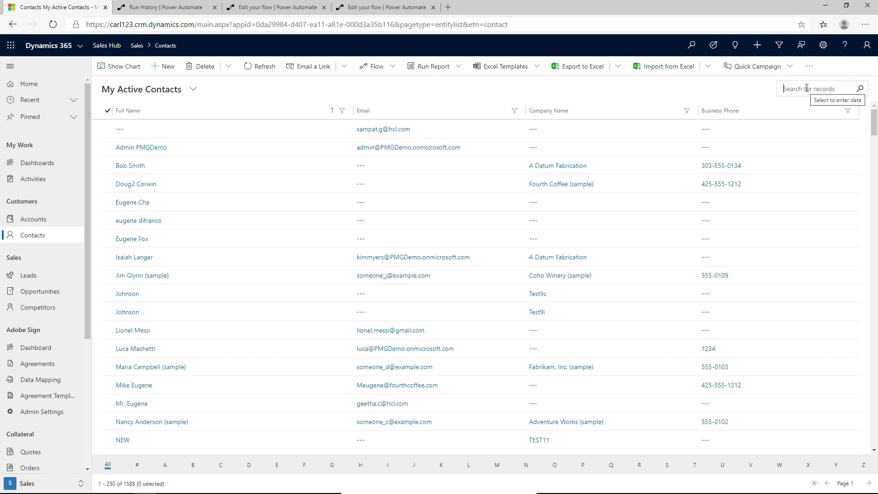
{"action": "type", "text": "*Fourth*"}
{"action": "key", "text": "Return"}
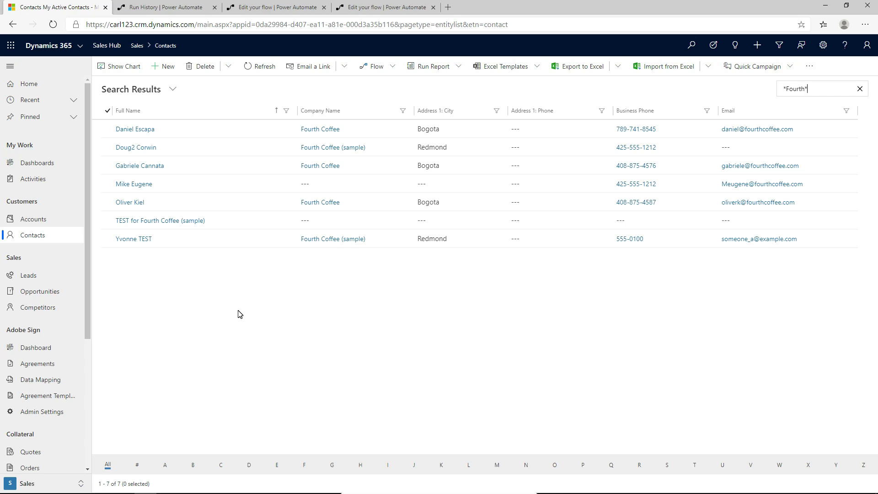
{"action": "left_click", "coordinate": [447, 8]}
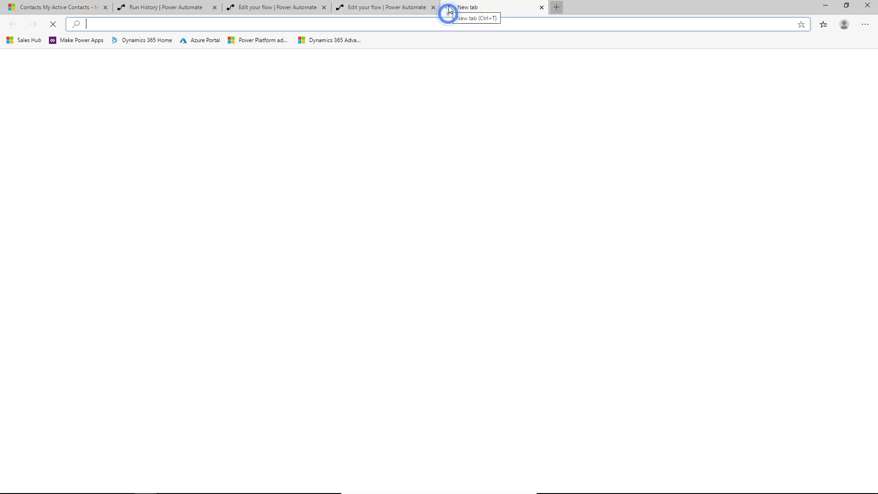
Step: Load flow.microsoft.com and start a blank instant flow, skipping the trigger setup dialog
{"action": "type", "text": "flow."}
{"action": "key", "text": "Return"}
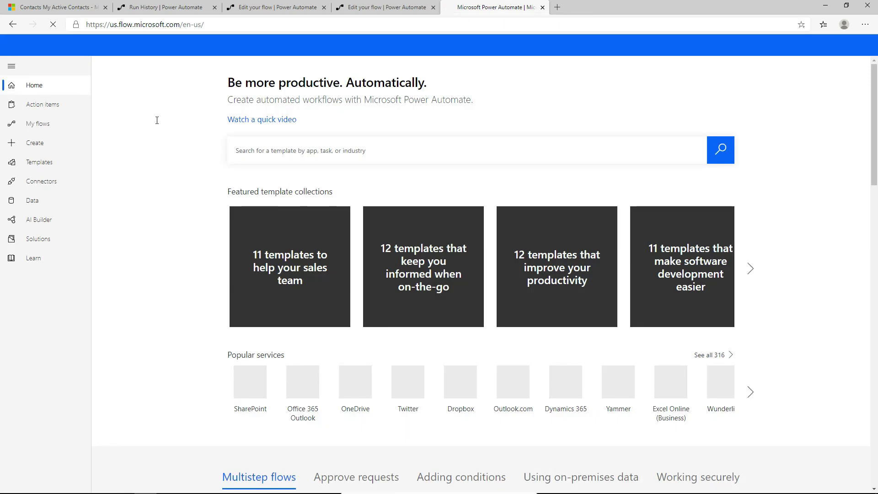
{"action": "left_click", "coordinate": [28, 145]}
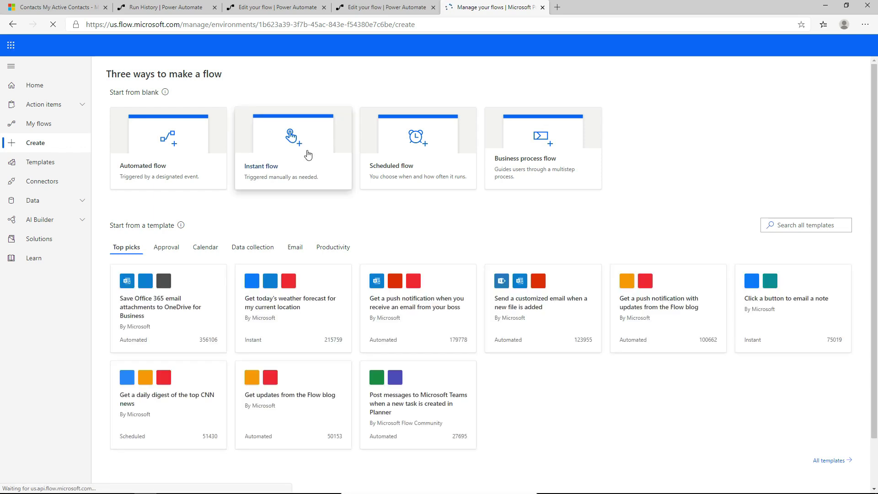
{"action": "left_click", "coordinate": [308, 155]}
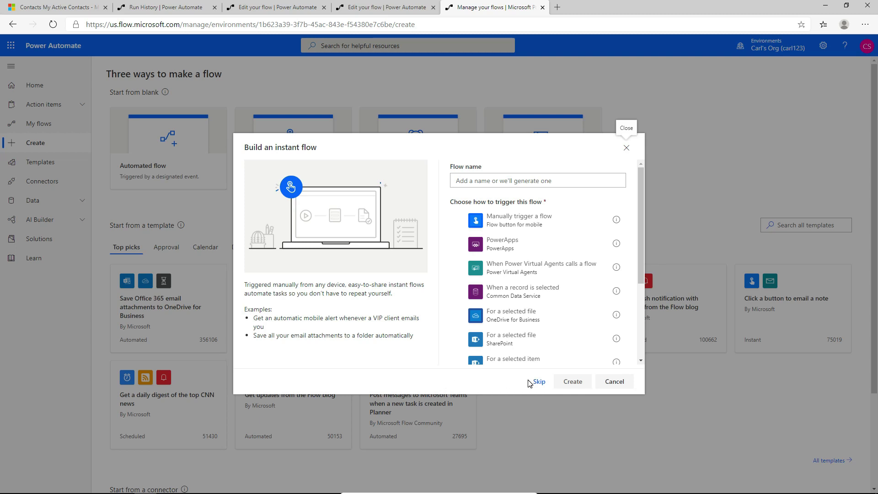
{"action": "left_click", "coordinate": [540, 382]}
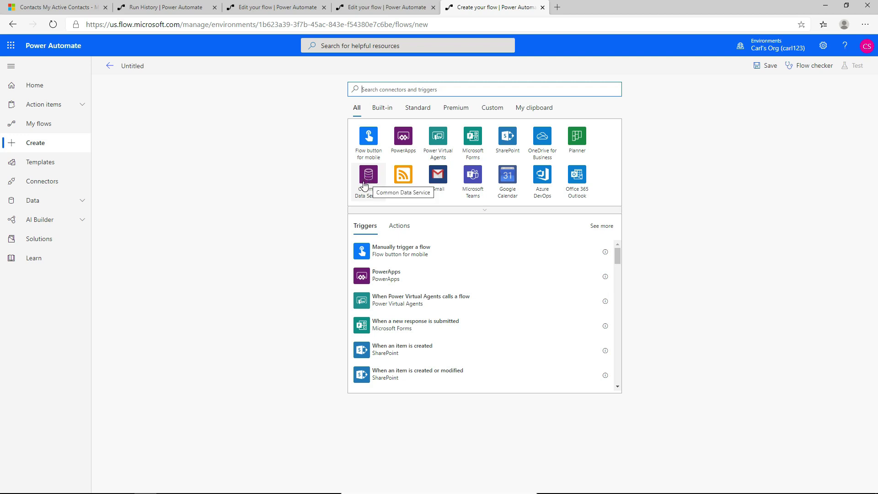
Step: Use the Common Data Service 'When a record is selected' trigger with environment Default and entity Accounts, then add a step
{"action": "left_click", "coordinate": [365, 185]}
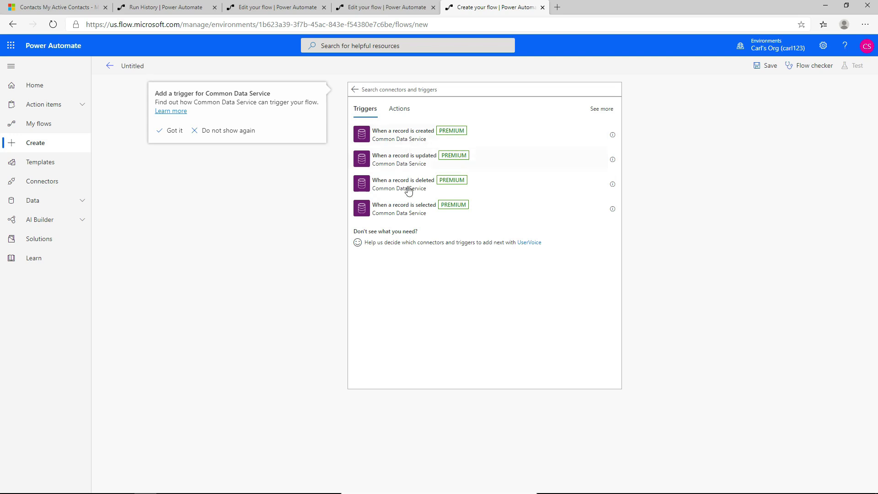
{"action": "left_click", "coordinate": [411, 214]}
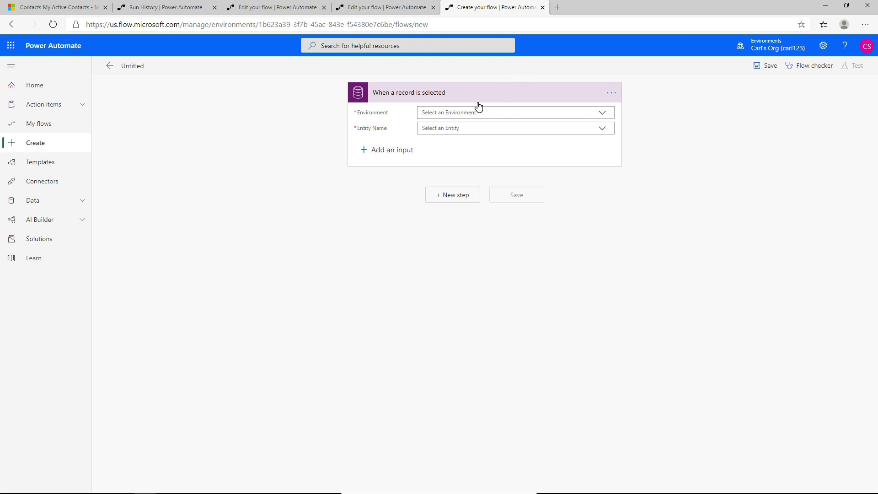
{"action": "left_click", "coordinate": [603, 114]}
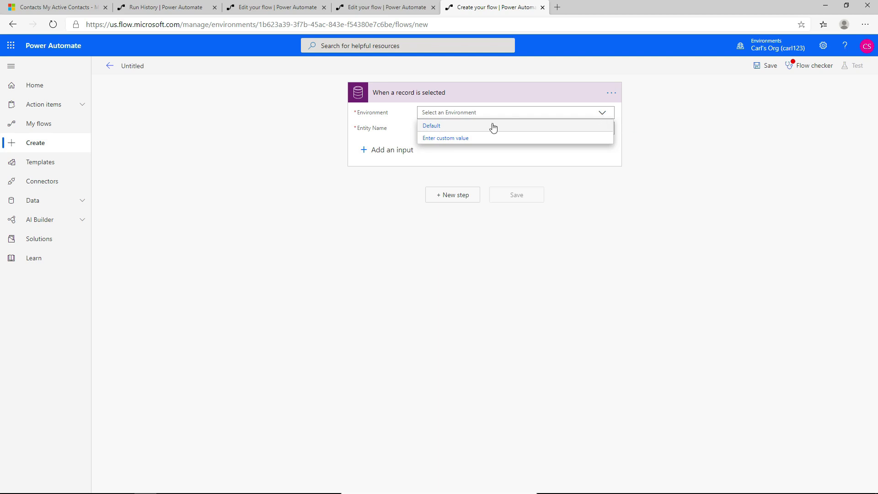
{"action": "left_click", "coordinate": [433, 125]}
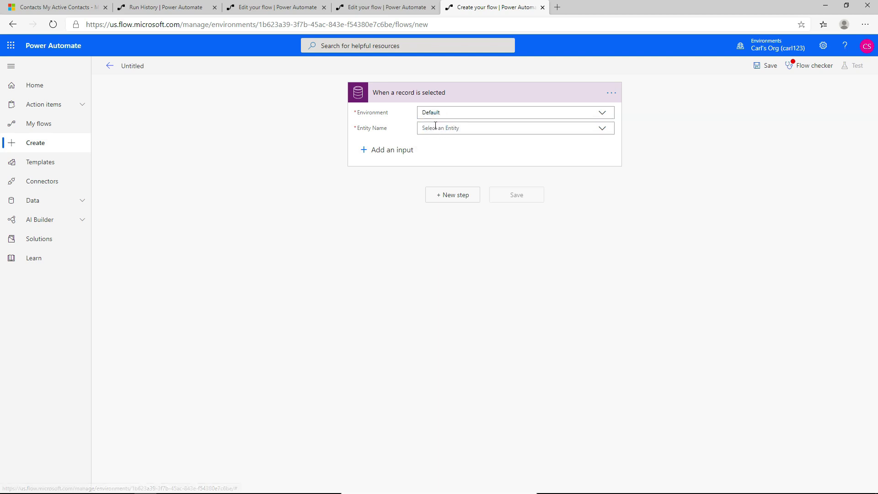
{"action": "left_click", "coordinate": [603, 131]}
{"action": "type", "text": "Accounts"}
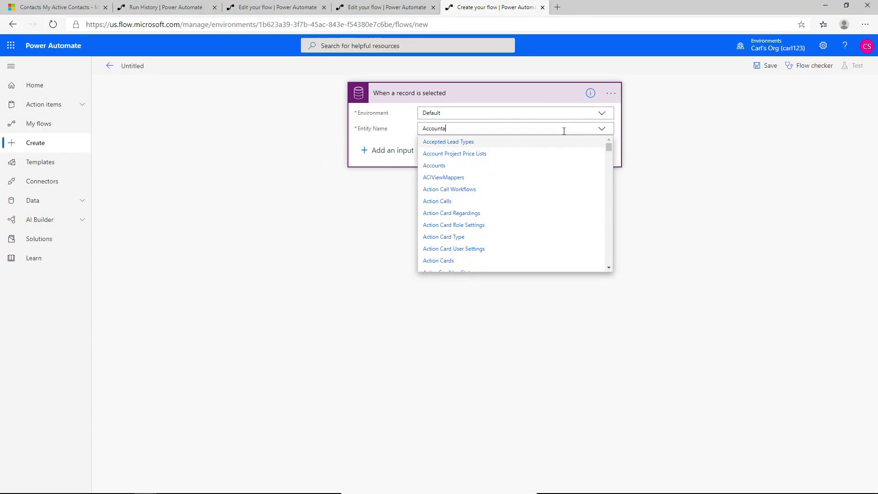
{"action": "left_click", "coordinate": [487, 142]}
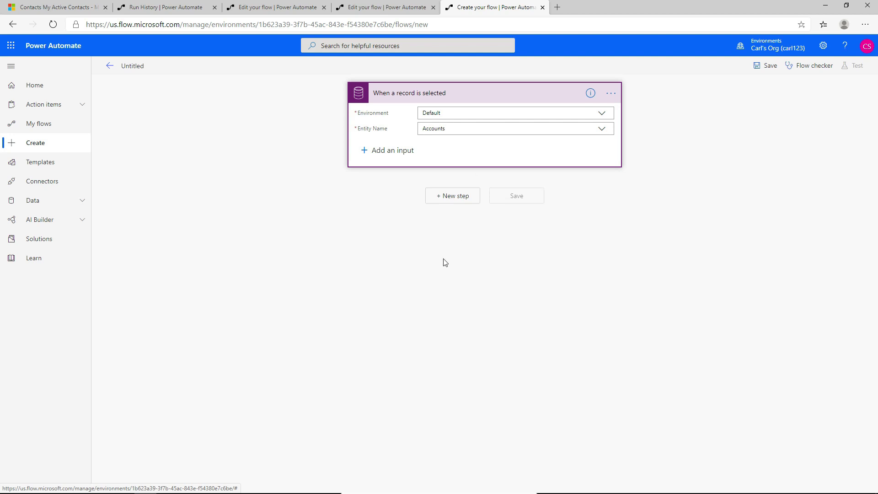
{"action": "left_click", "coordinate": [454, 198]}
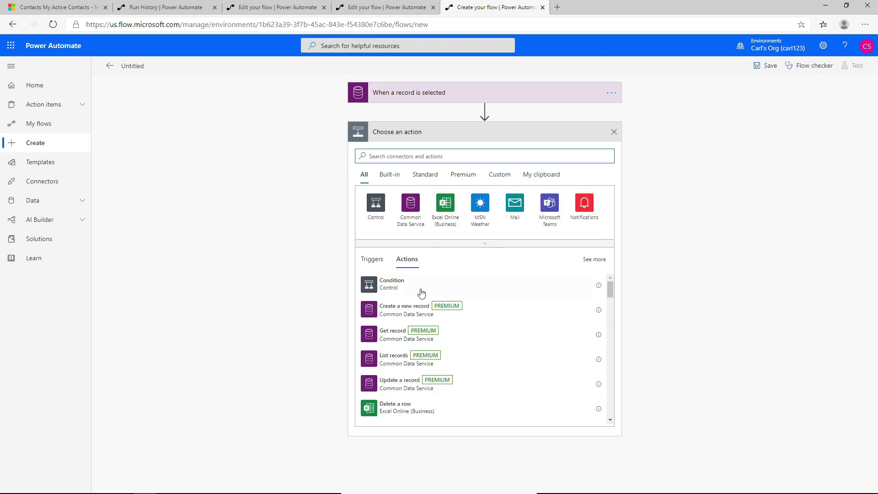
Step: Add a Create a new record action in the main environment for the Contacts entity
{"action": "left_click", "coordinate": [410, 315]}
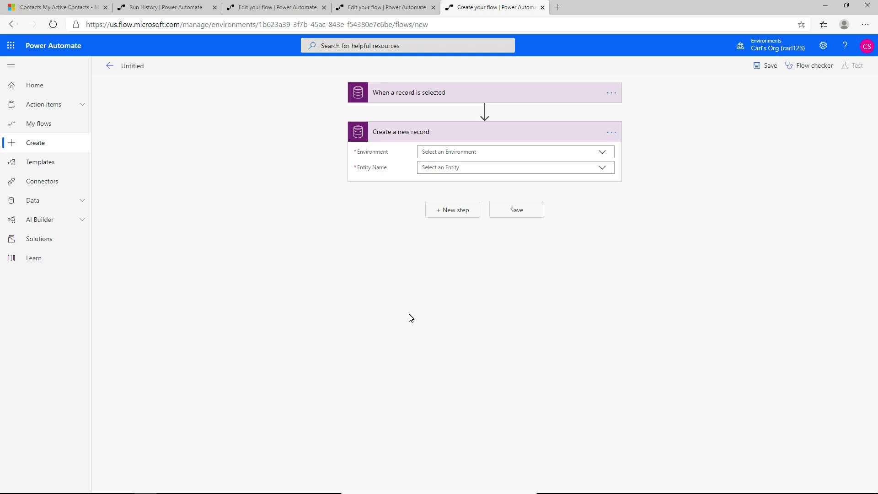
{"action": "left_click", "coordinate": [602, 153]}
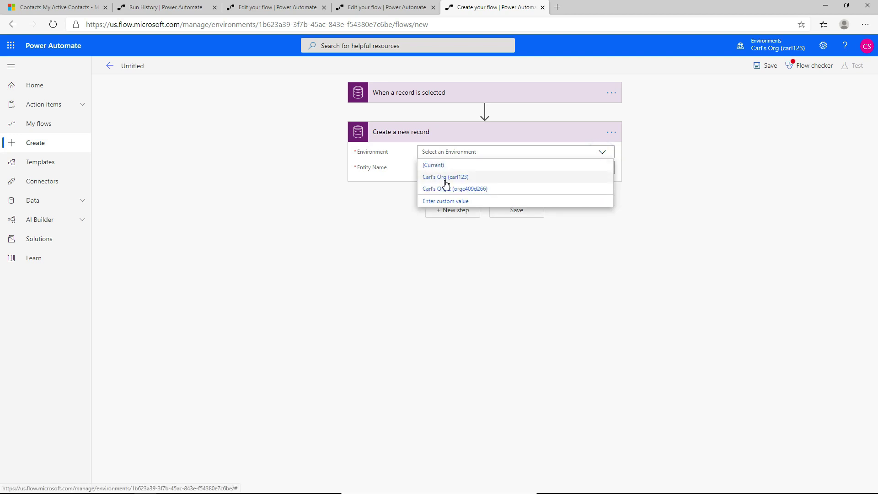
{"action": "left_click", "coordinate": [447, 182]}
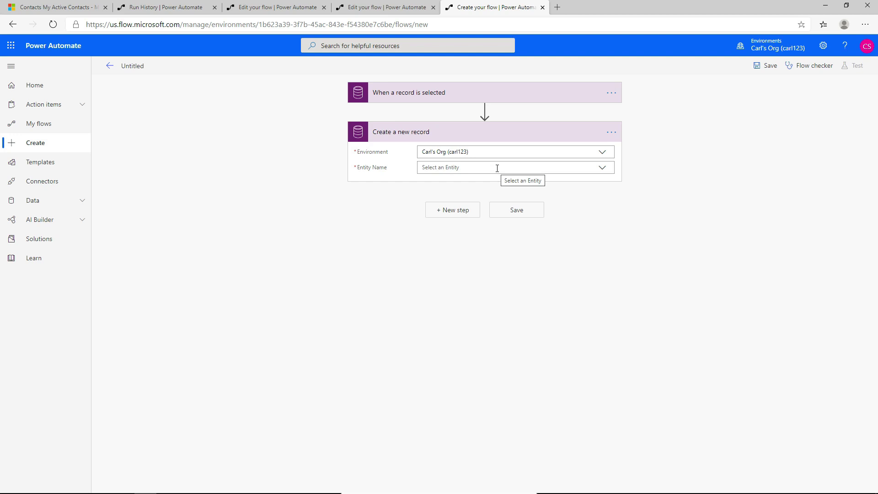
{"action": "left_click", "coordinate": [571, 167]}
{"action": "type", "text": "Contacts"}
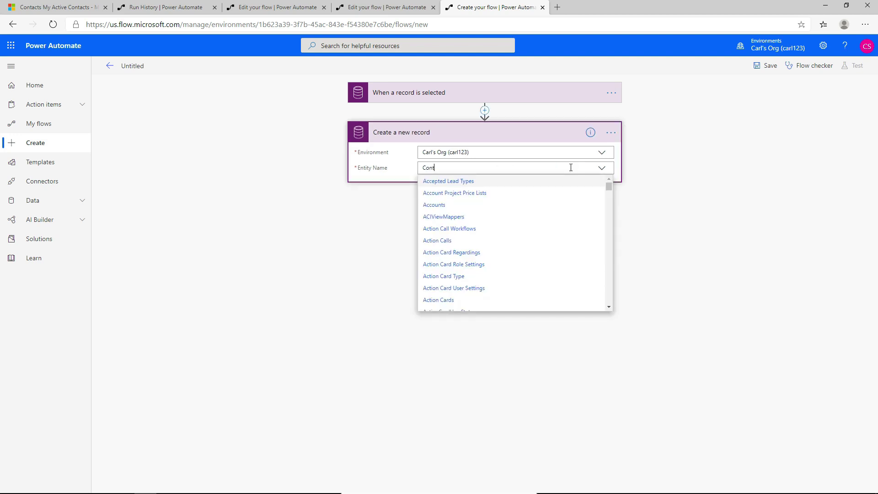
{"action": "left_click", "coordinate": [518, 184]}
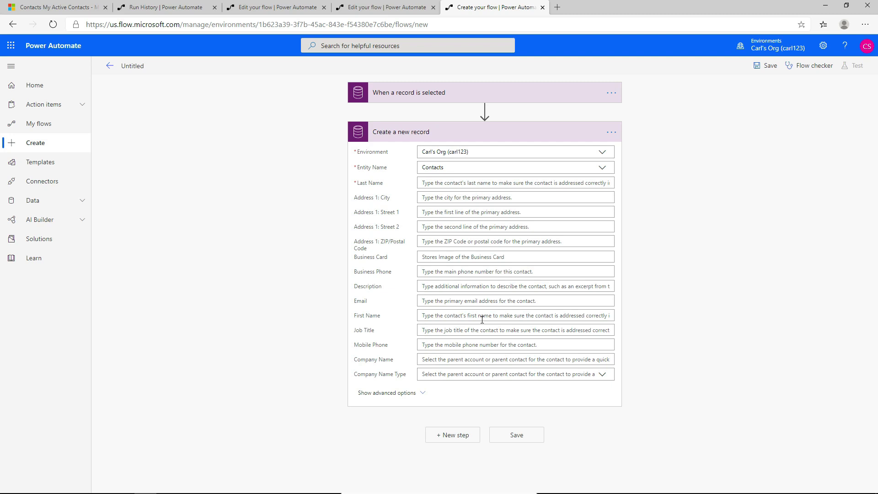
Step: Set the contact's Last Name to 'TEST2 for ' plus Account Name, save the flow, and return to Dynamics 365
{"action": "left_click", "coordinate": [422, 184]}
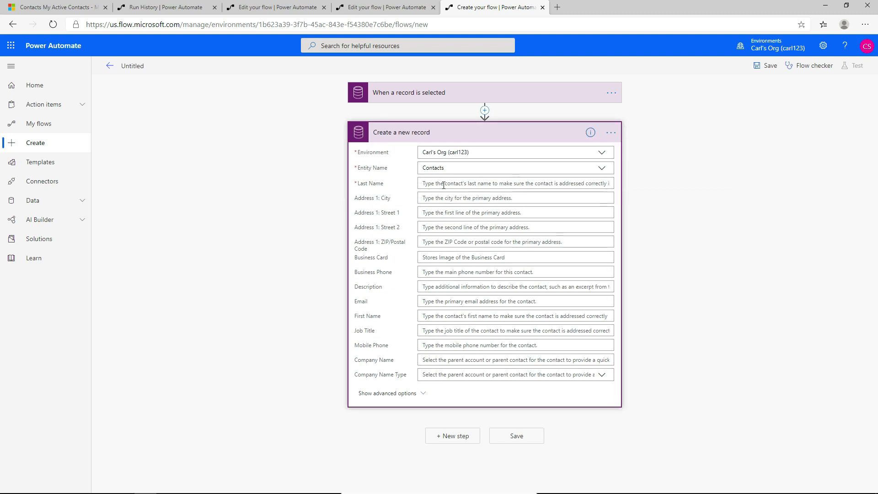
{"action": "left_click", "coordinate": [443, 184]}
{"action": "type", "text": "TEST2 "}
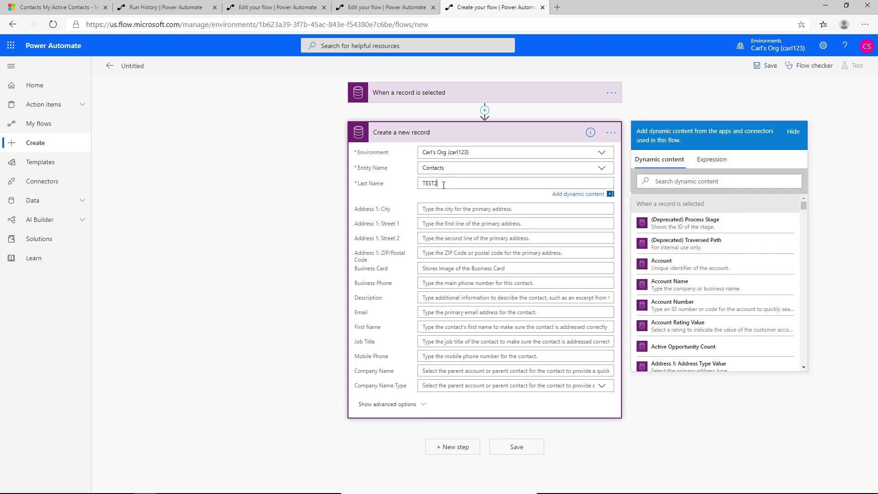
{"action": "type", "text": "for"}
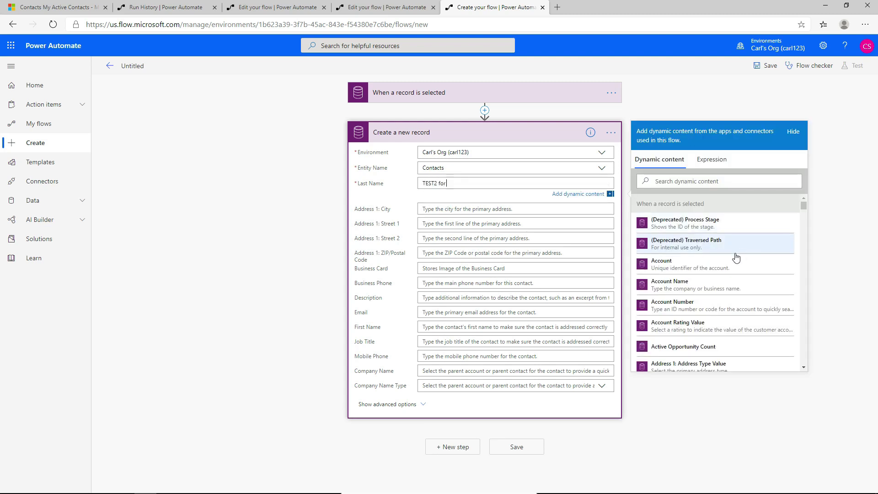
{"action": "left_click", "coordinate": [690, 286]}
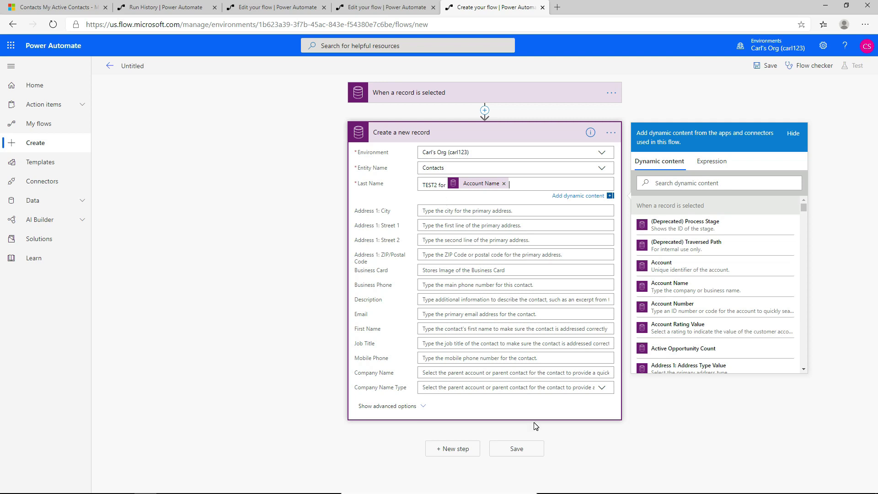
{"action": "left_click", "coordinate": [516, 451]}
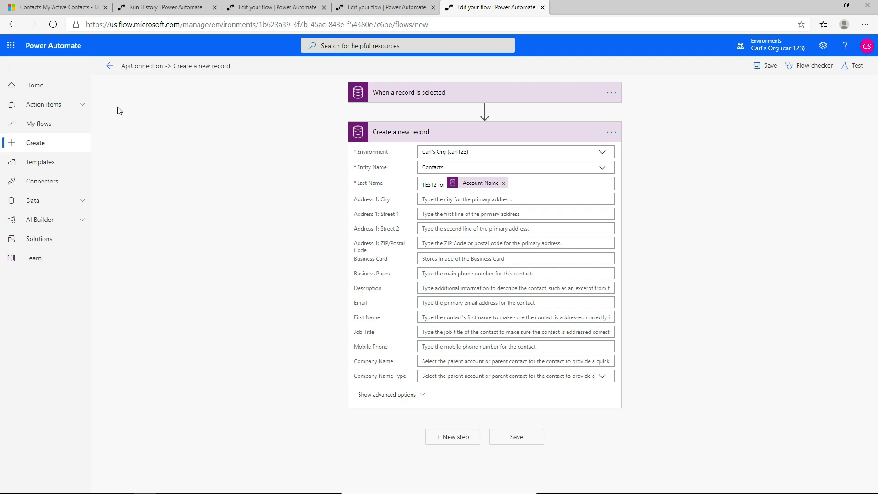
{"action": "left_click", "coordinate": [42, 10]}
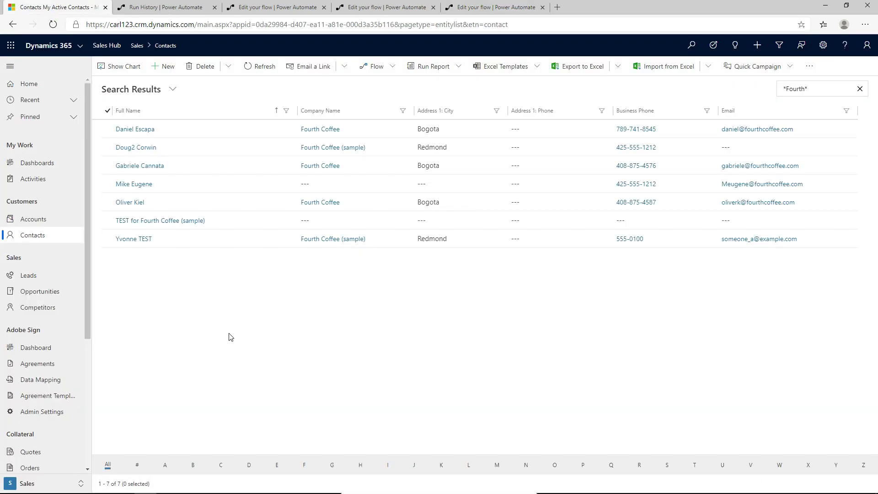
Step: Run the ApiConnection -> Create a new record flow on Alpine Ski House (sample) and open its Flow Runs page
{"action": "left_click", "coordinate": [42, 221]}
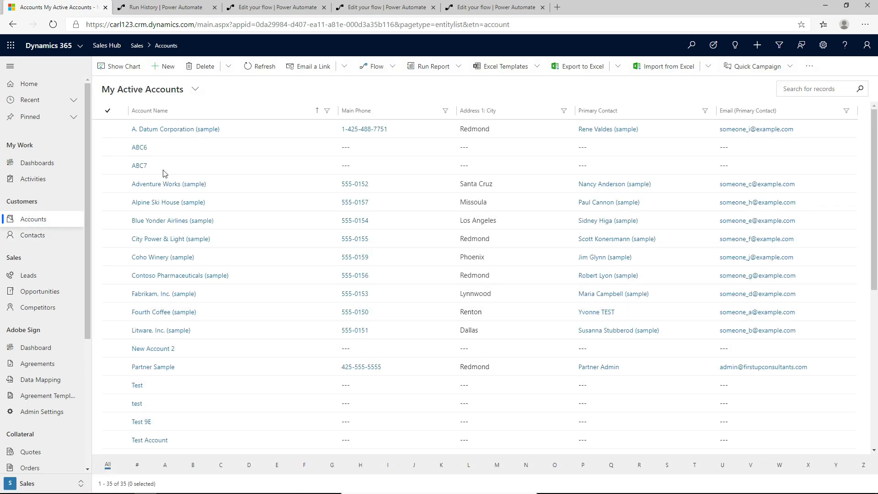
{"action": "left_click", "coordinate": [197, 204]}
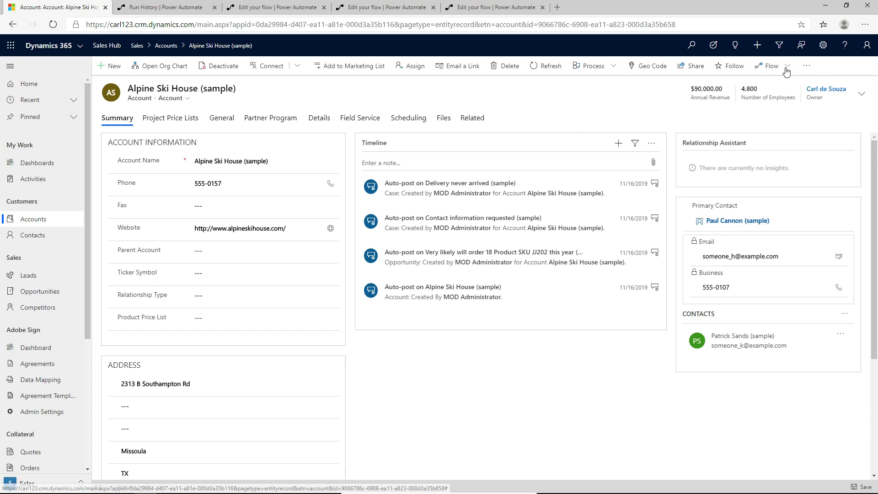
{"action": "left_click", "coordinate": [786, 67]}
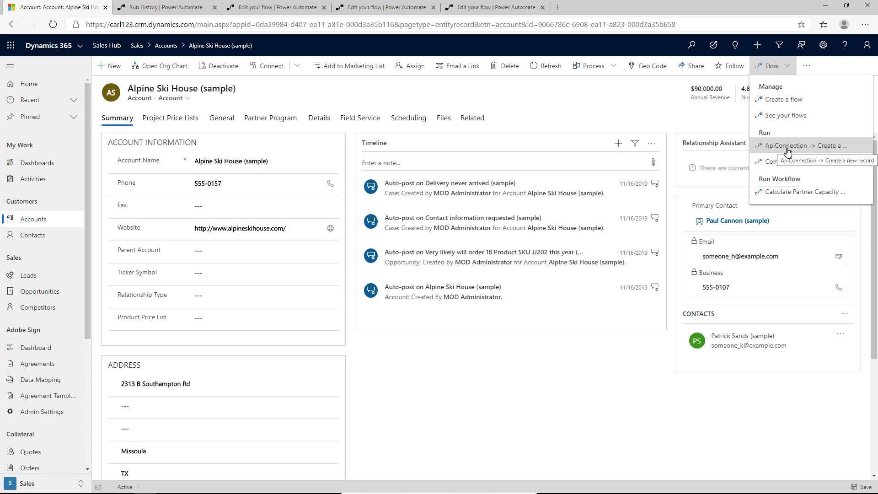
{"action": "left_click", "coordinate": [788, 151]}
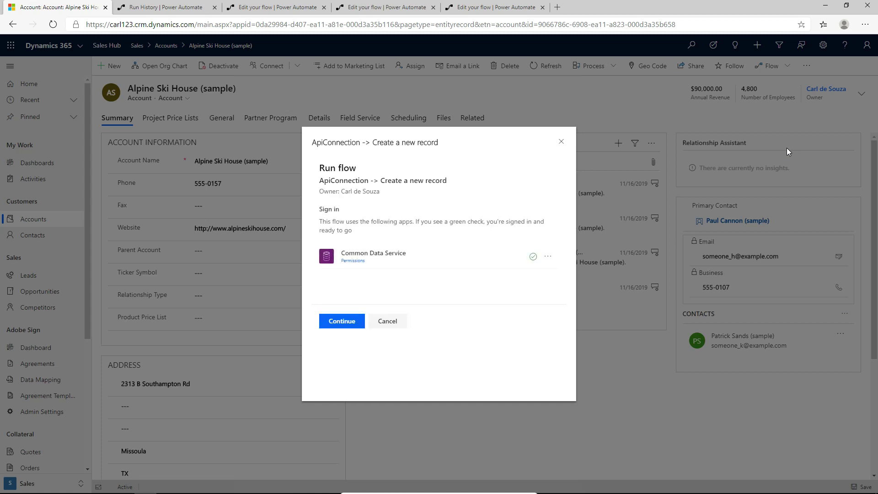
{"action": "left_click", "coordinate": [340, 321]}
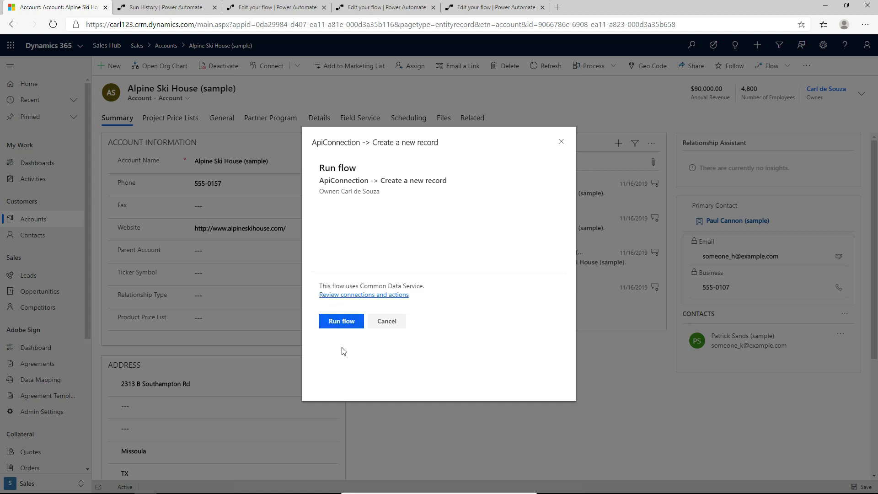
{"action": "left_click", "coordinate": [344, 323]}
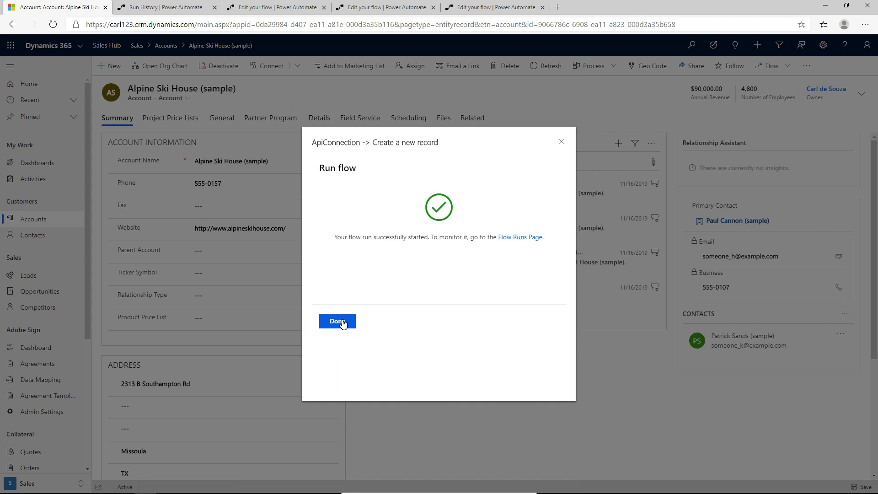
{"action": "left_click", "coordinate": [520, 241]}
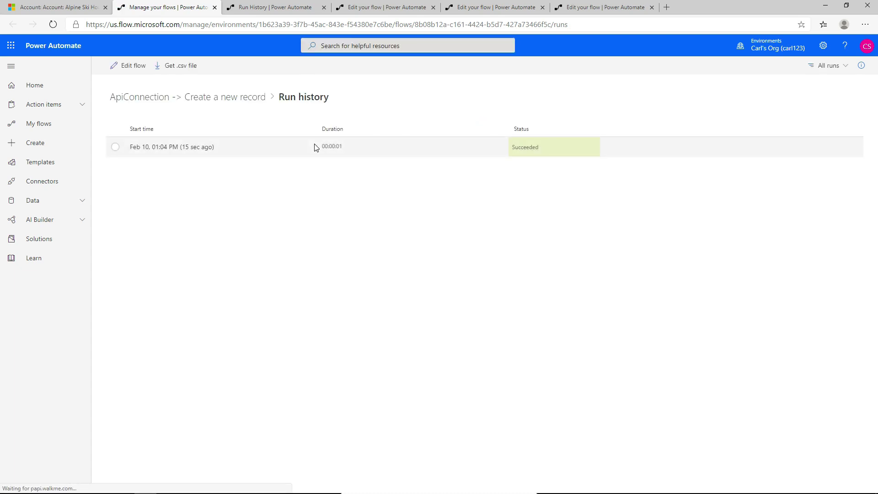
Step: Check the latest run's details show both steps succeeded, then go back to the Alpine Ski House account
{"action": "left_click", "coordinate": [197, 148]}
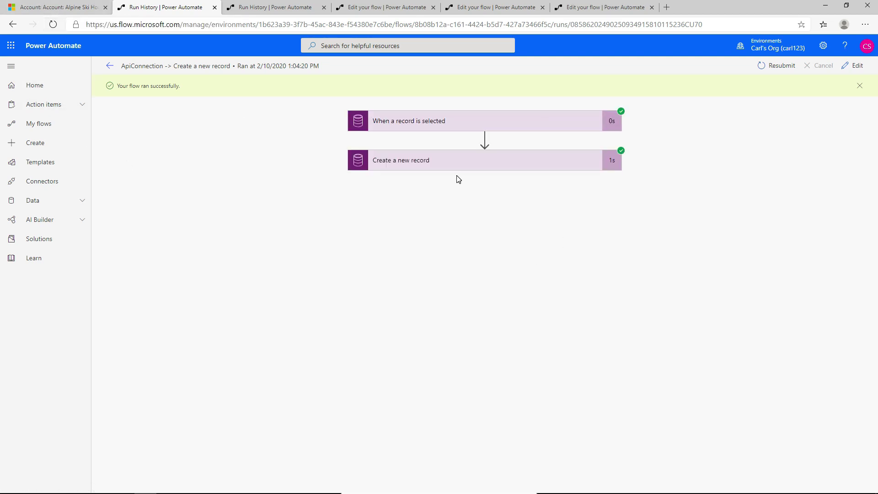
{"action": "left_click", "coordinate": [66, 12]}
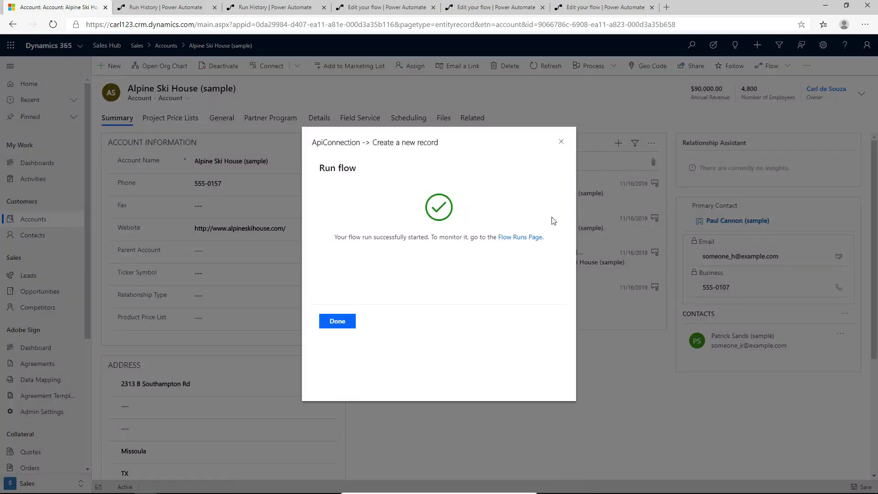
Step: Search Contacts for *Alpine* to confirm the TEST2 for Alpine Ski House (sample) contact, then return to Accounts
{"action": "left_click", "coordinate": [560, 142]}
{"action": "left_click", "coordinate": [518, 105]}
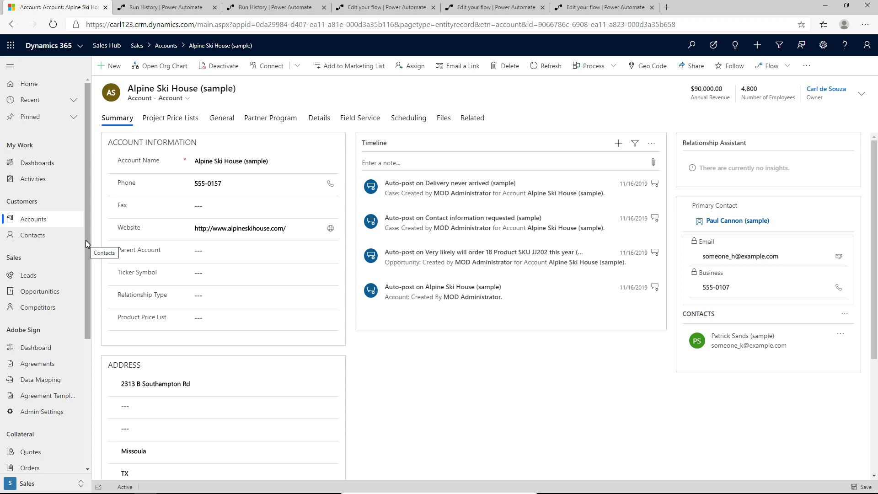
{"action": "left_click", "coordinate": [49, 238]}
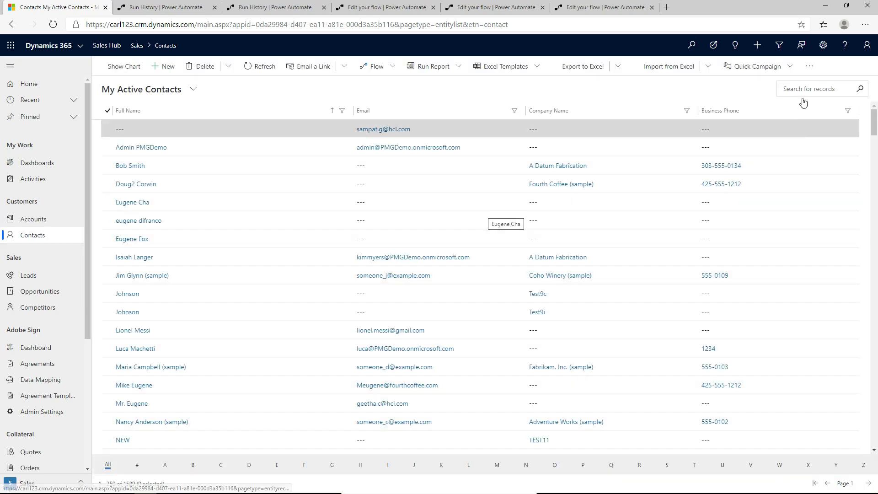
{"action": "left_click", "coordinate": [803, 88]}
{"action": "type", "text": "*Alpine"}
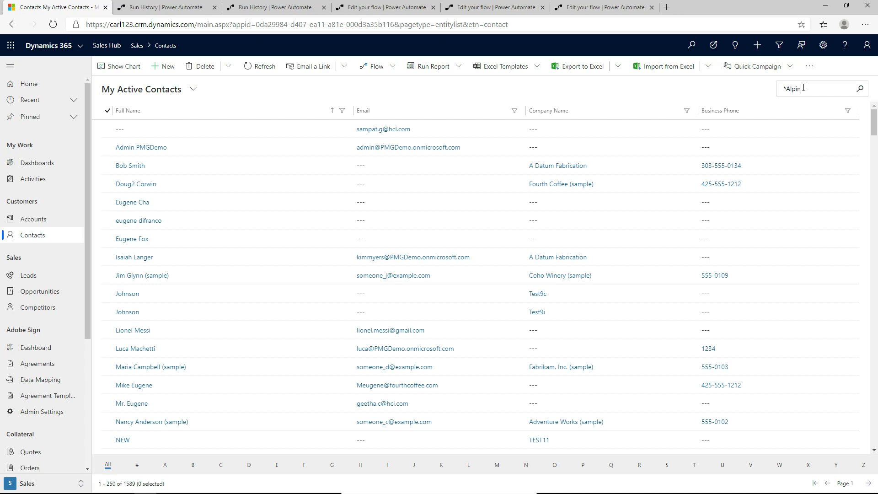
{"action": "type", "text": "*"}
{"action": "key", "text": "Return"}
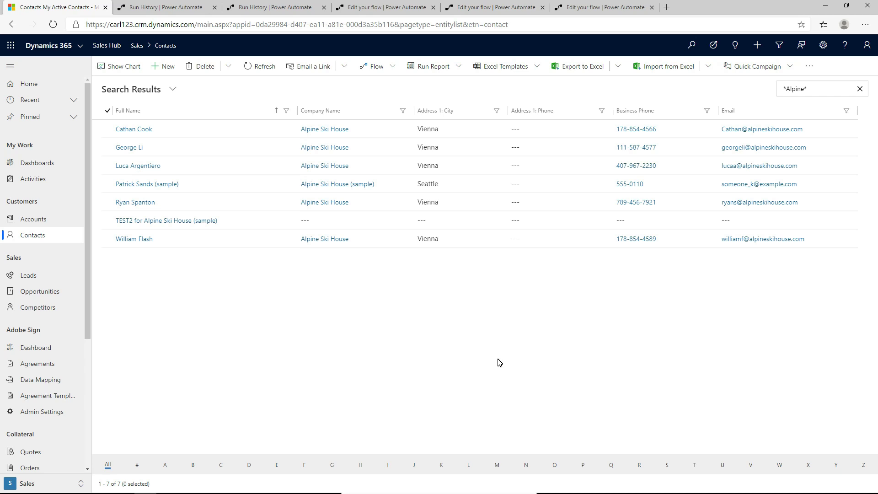
{"action": "left_click", "coordinate": [46, 223]}
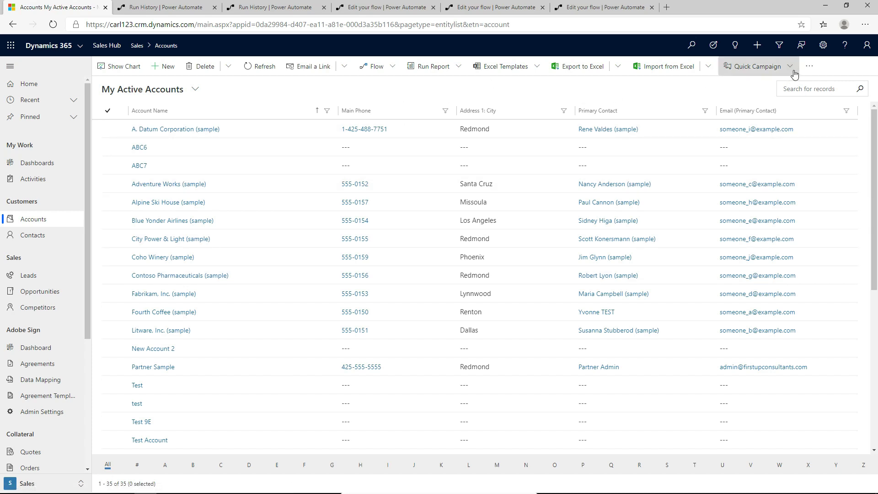
Step: Dismiss the Flow list and reopen the flow editor's trigger showing Default environment Accounts
{"action": "left_click", "coordinate": [395, 69]}
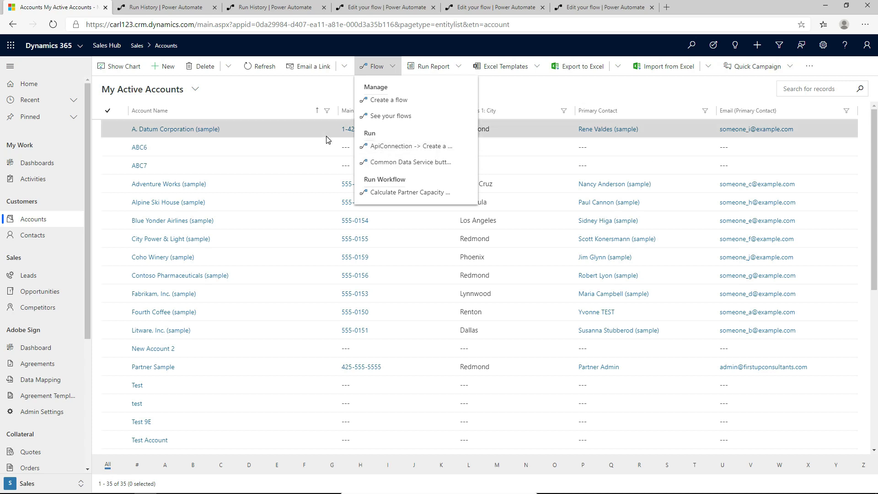
{"action": "left_click", "coordinate": [283, 100]}
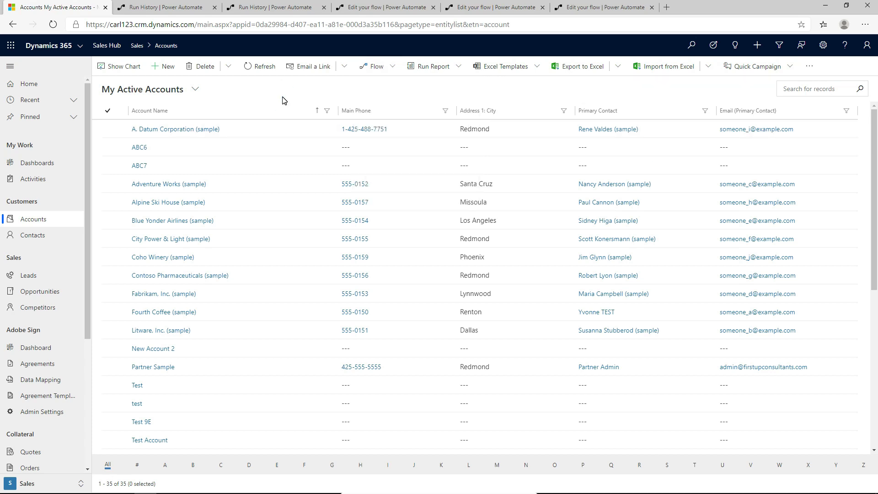
{"action": "left_click", "coordinate": [626, 9]}
{"action": "left_click", "coordinate": [408, 97]}
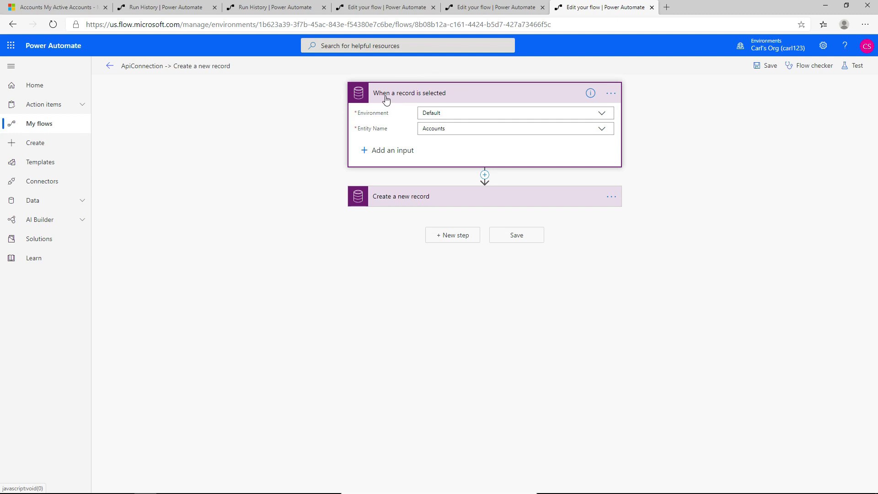
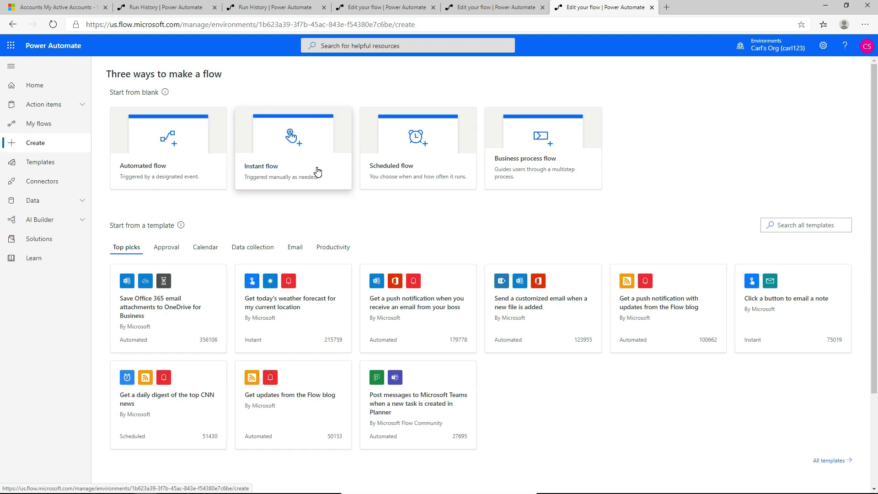
Step: Start an Automated flow and skip choosing a trigger to get a blank Untitled flow
{"action": "left_click", "coordinate": [180, 164]}
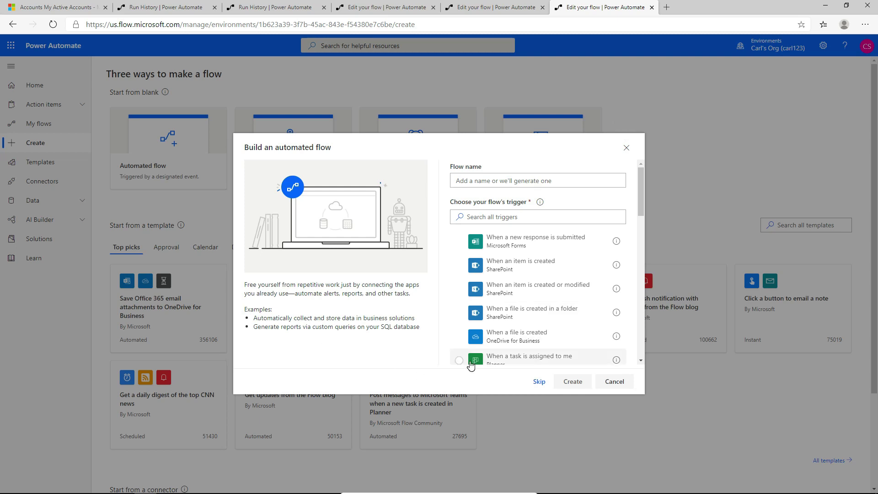
{"action": "left_click", "coordinate": [540, 382]}
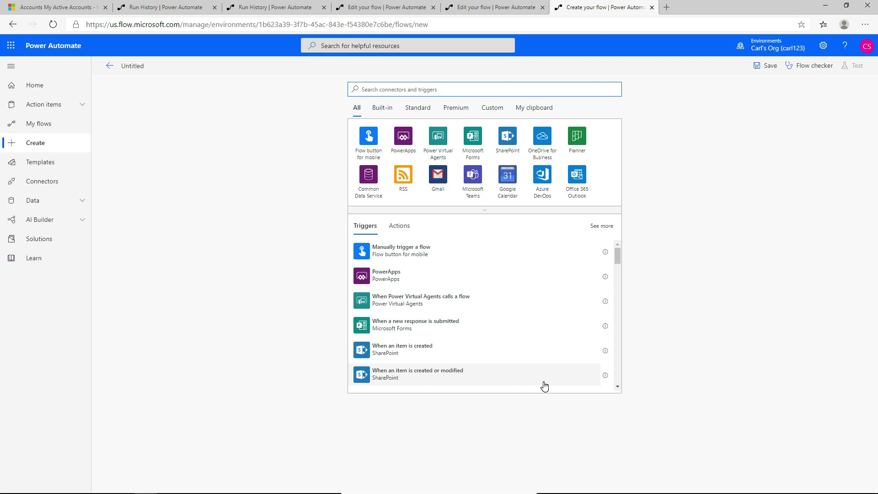
Step: Search connectors for 'Common Data' and view the Common Data Service triggers
{"action": "left_click", "coordinate": [414, 90]}
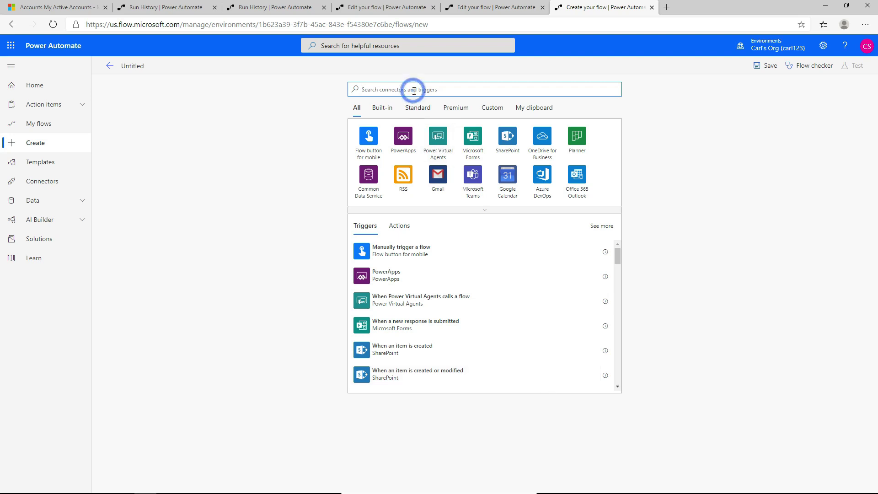
{"action": "type", "text": "Common Data"}
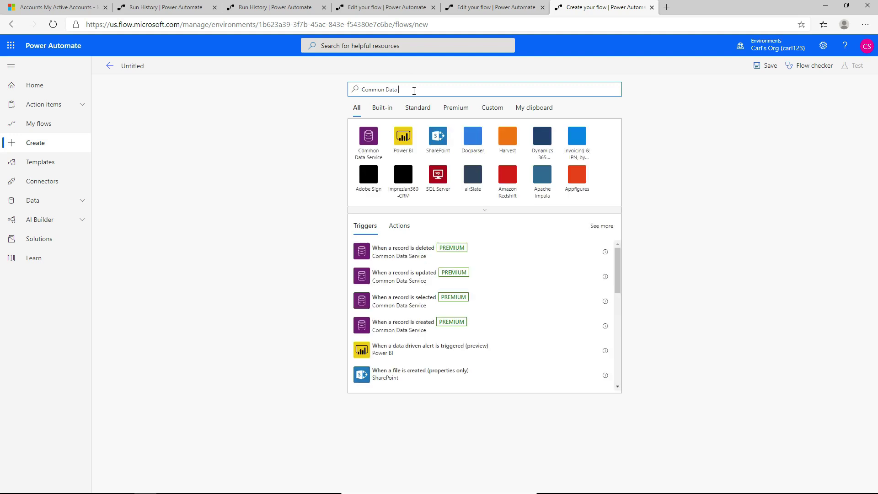
{"action": "left_click", "coordinate": [373, 142]}
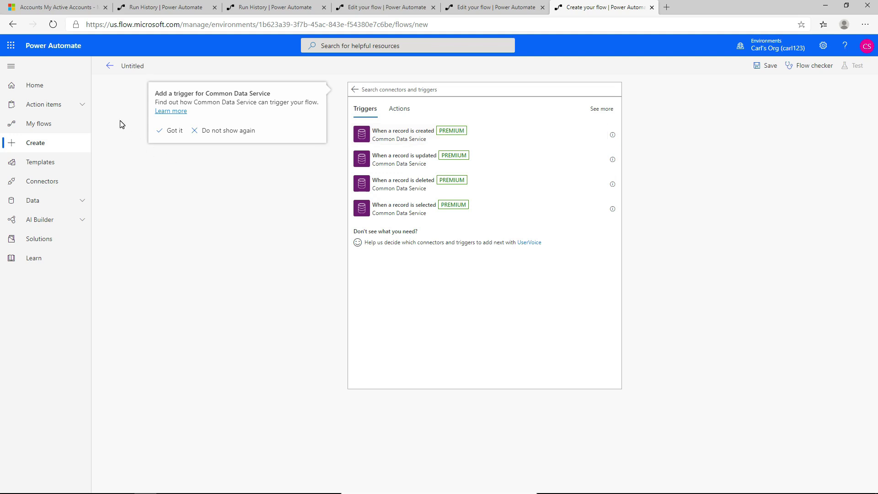
Step: Leave the unsaved Untitled flow for the Create page and choose Scheduled flow
{"action": "left_click", "coordinate": [51, 141]}
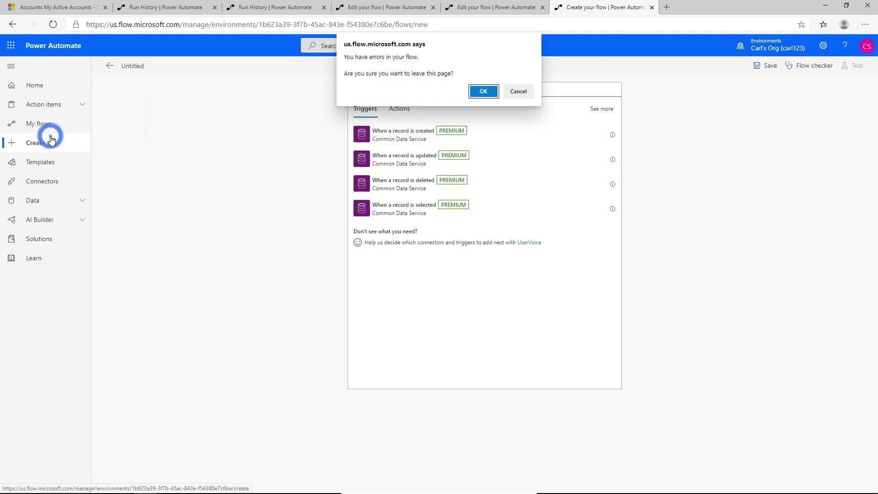
{"action": "left_click", "coordinate": [484, 91]}
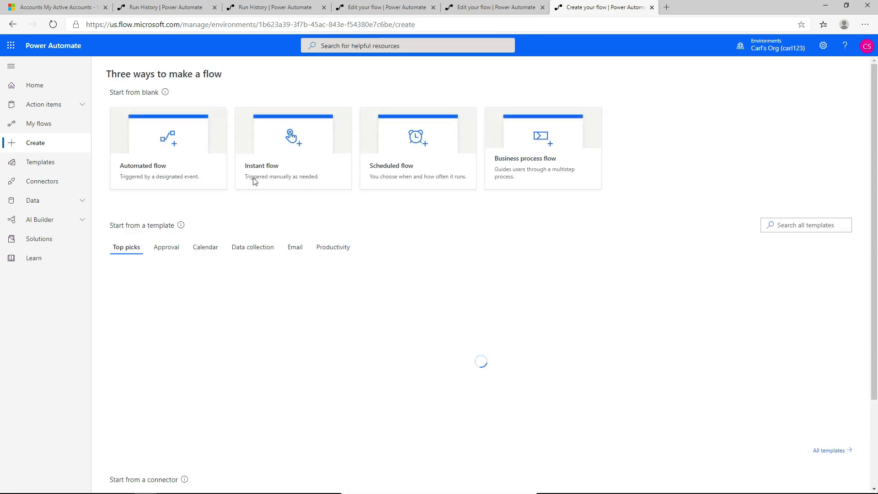
{"action": "left_click", "coordinate": [409, 173]}
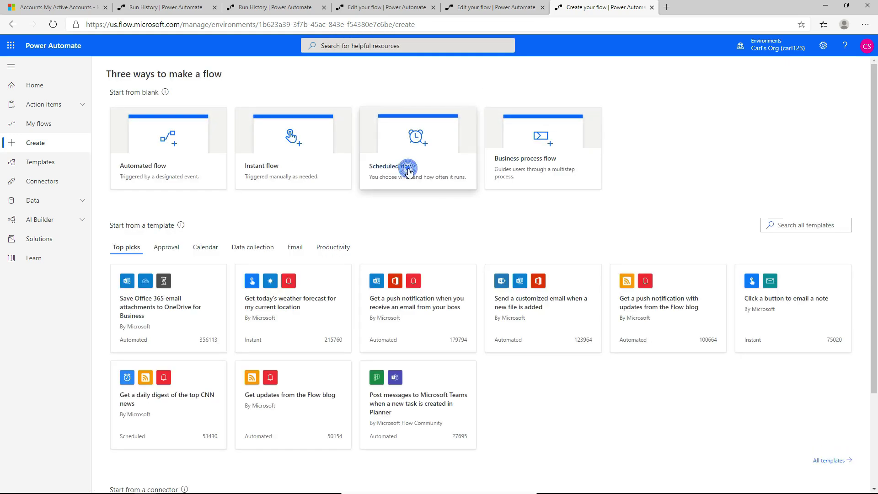